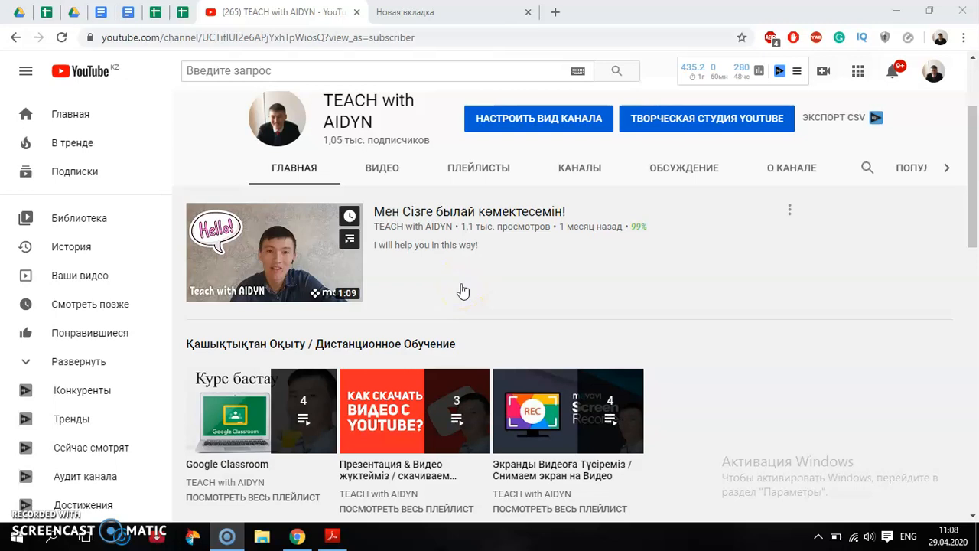
- Open the playlist "ИНТЕРНЕТ арқылы ОЙЫНДАР / ИГРЫ через ИНТЕРНЕТ" on the YouTube channel and pause its Quizlet video
{"action": "scroll", "coordinate": [463, 291], "scroll_direction": "down", "scroll_amount": 3}
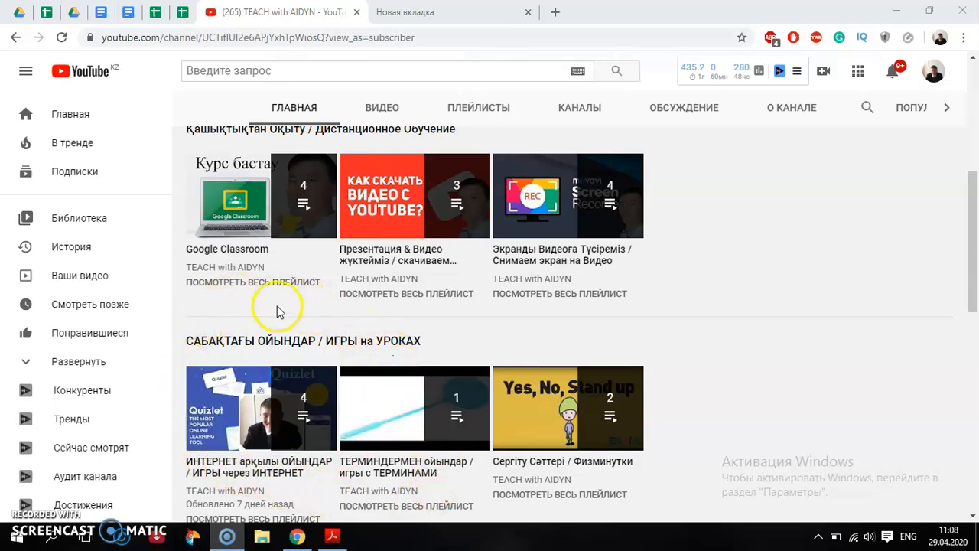
{"action": "left_click", "coordinate": [258, 468]}
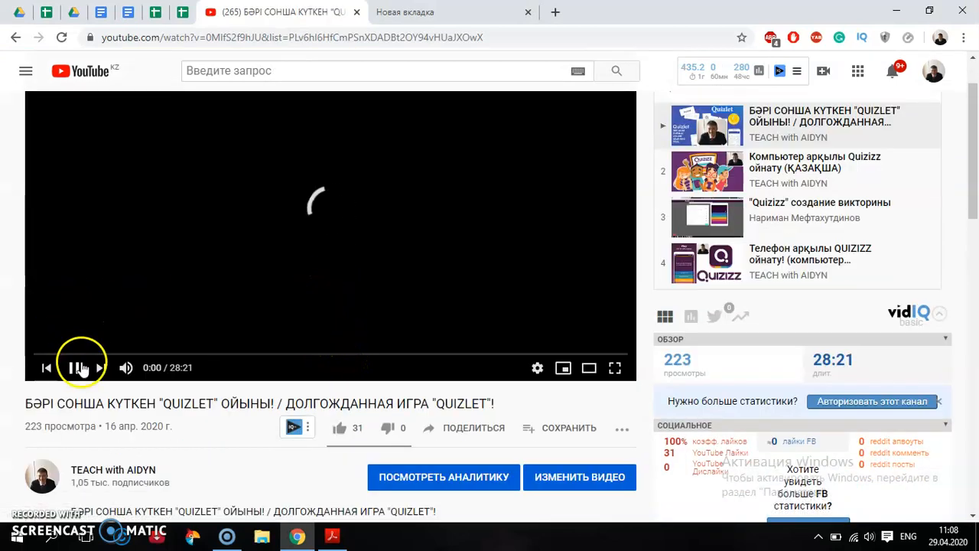
{"action": "left_click", "coordinate": [73, 367]}
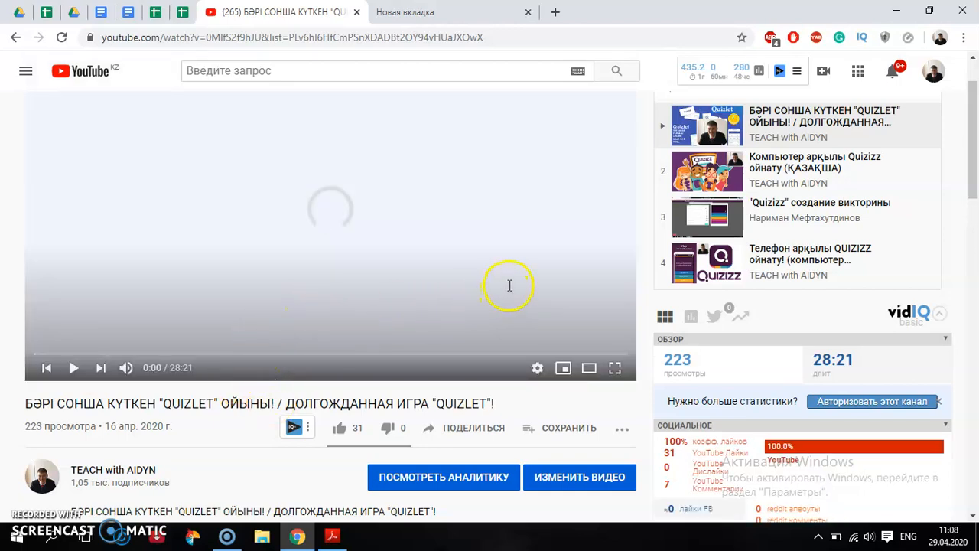
{"action": "scroll", "coordinate": [777, 295], "scroll_direction": "up", "scroll_amount": 1}
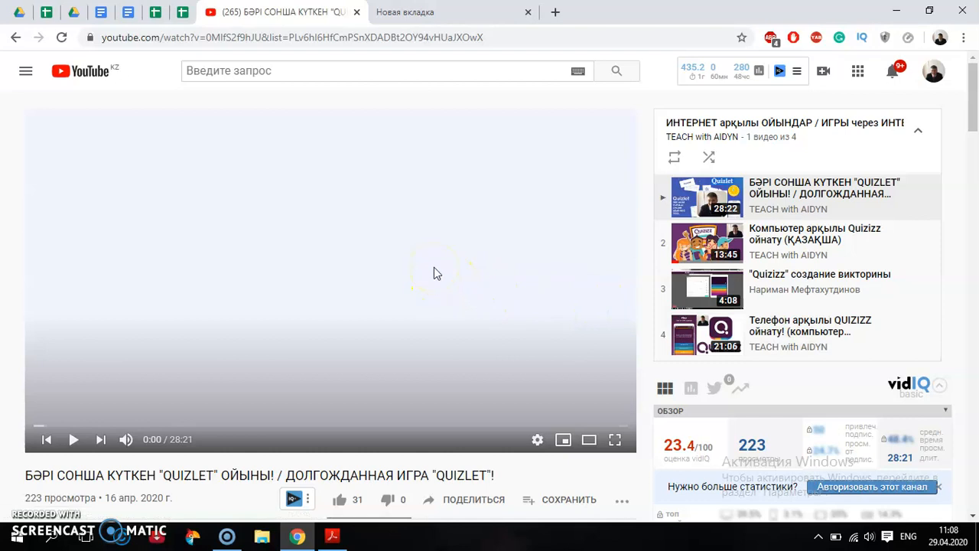
- Switch to the empty browser tab and open the Quizlet website
{"action": "left_click", "coordinate": [412, 13]}
{"action": "left_click", "coordinate": [316, 37]}
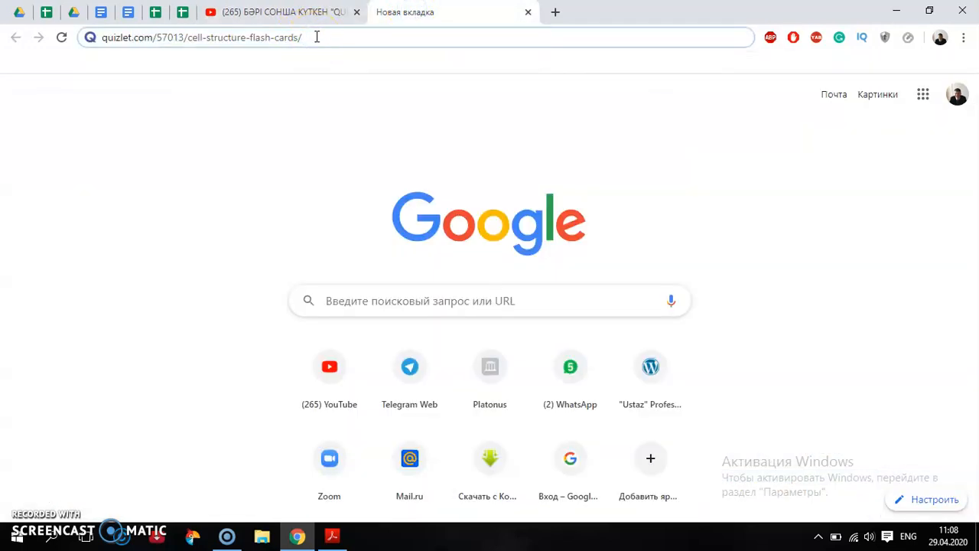
{"action": "key", "text": "BackSpace"}
{"action": "key", "text": "BackSpace"}
{"action": "key", "text": "BackSpace"}
{"action": "key", "text": "BackSpace"}
{"action": "key", "text": "BackSpace"}
{"action": "key", "text": "BackSpace"}
{"action": "key", "text": "BackSpace"}
{"action": "key", "text": "BackSpace"}
{"action": "key", "text": "BackSpace"}
{"action": "key", "text": "BackSpace"}
{"action": "key", "text": "BackSpace"}
{"action": "key", "text": "BackSpace"}
{"action": "key", "text": "BackSpace"}
{"action": "key", "text": "BackSpace"}
{"action": "key", "text": "BackSpace"}
{"action": "key", "text": "BackSpace"}
{"action": "key", "text": "BackSpace"}
{"action": "key", "text": "BackSpace"}
{"action": "key", "text": "BackSpace"}
{"action": "key", "text": "BackSpace"}
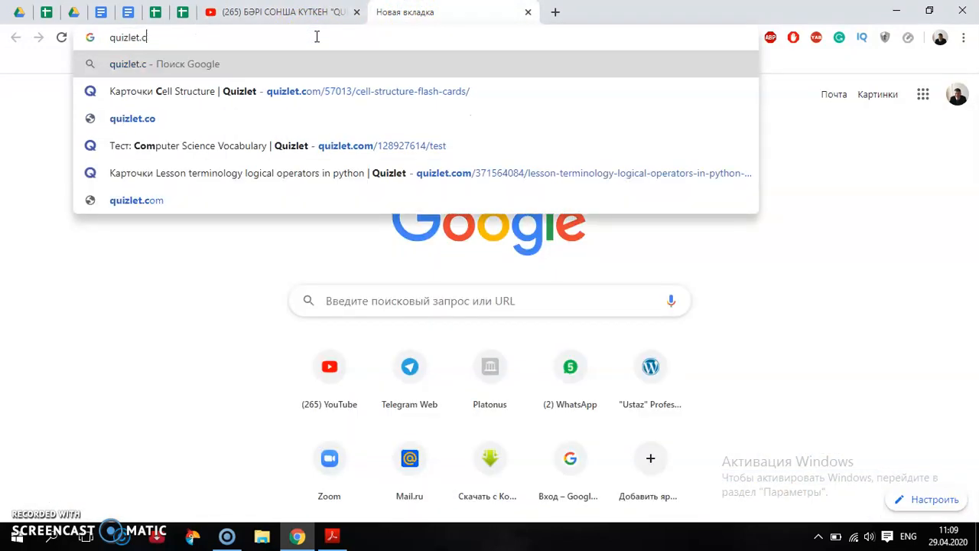
{"action": "key", "text": "BackSpace"}
{"action": "key", "text": "BackSpace"}
{"action": "key", "text": "BackSpace"}
{"action": "type", "text": "t"}
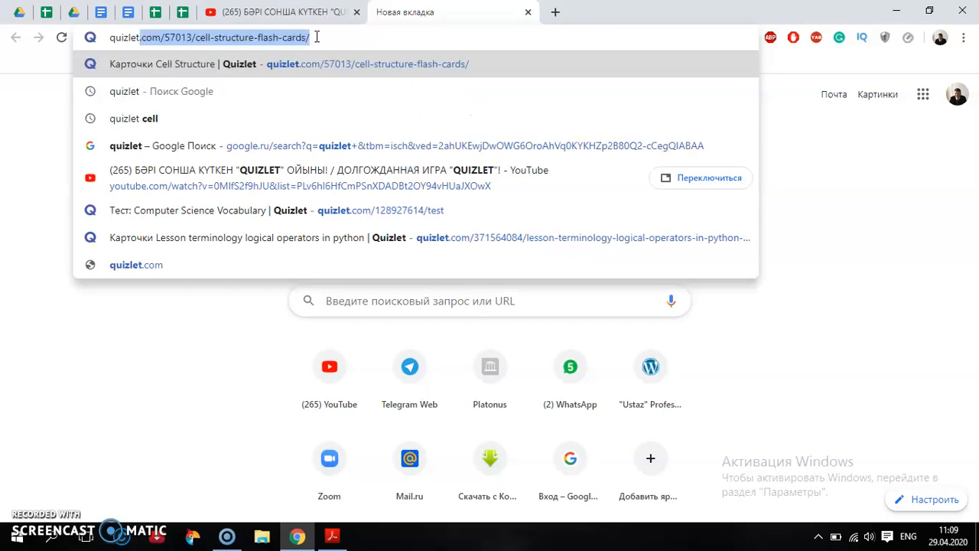
{"action": "key", "text": "BackSpace"}
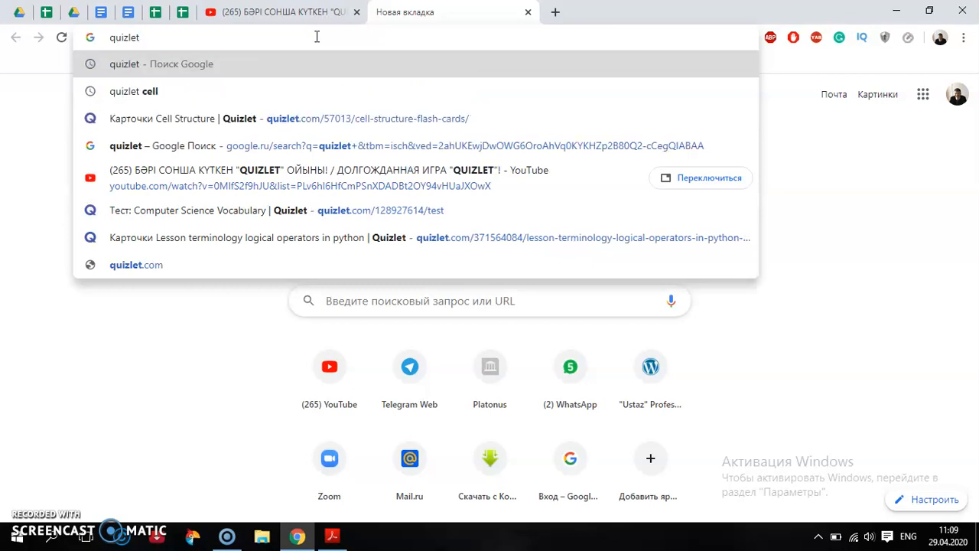
{"action": "key", "text": "Return"}
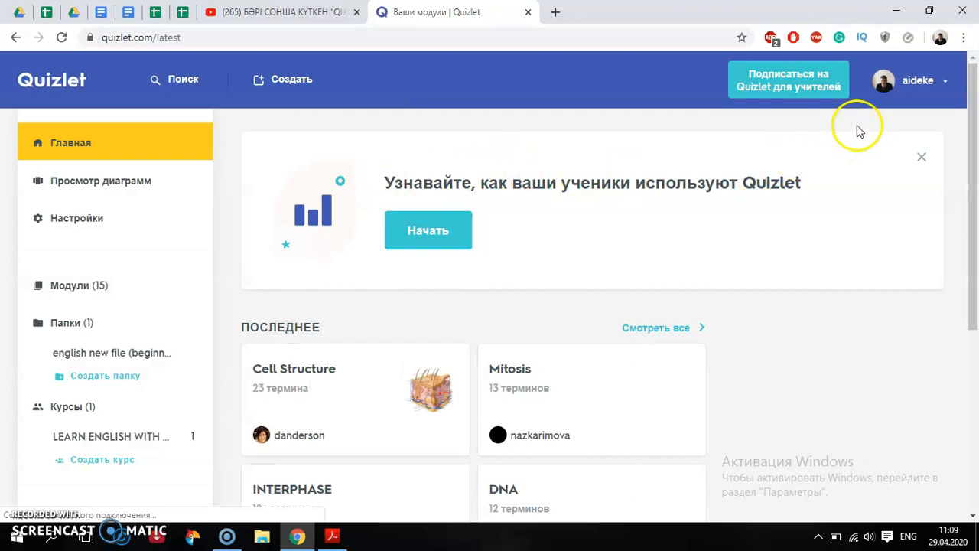
- Sign out of the current Quizlet account
{"action": "left_click", "coordinate": [946, 83]}
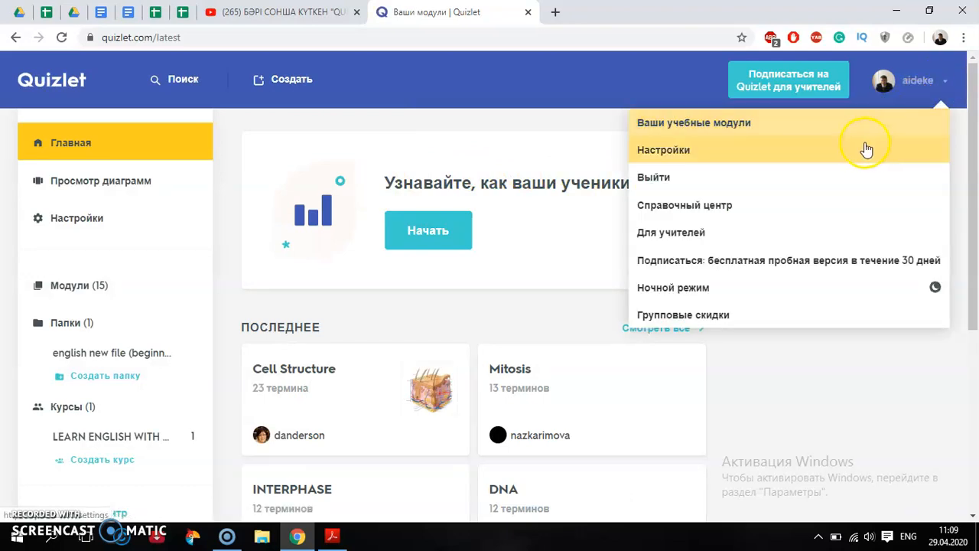
{"action": "left_click", "coordinate": [830, 177]}
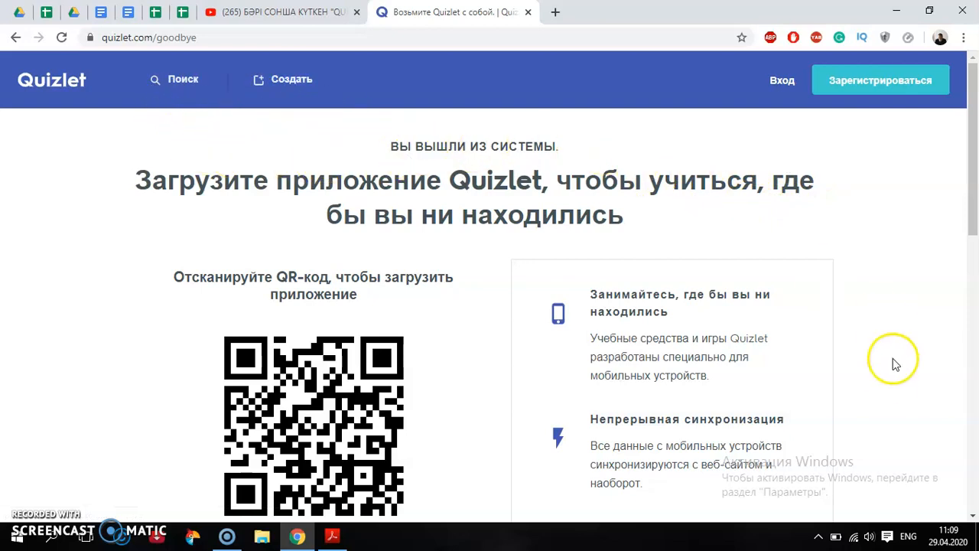
- Open the Quizlet registration form and continue with Google using the first listed account
{"action": "left_click", "coordinate": [901, 80]}
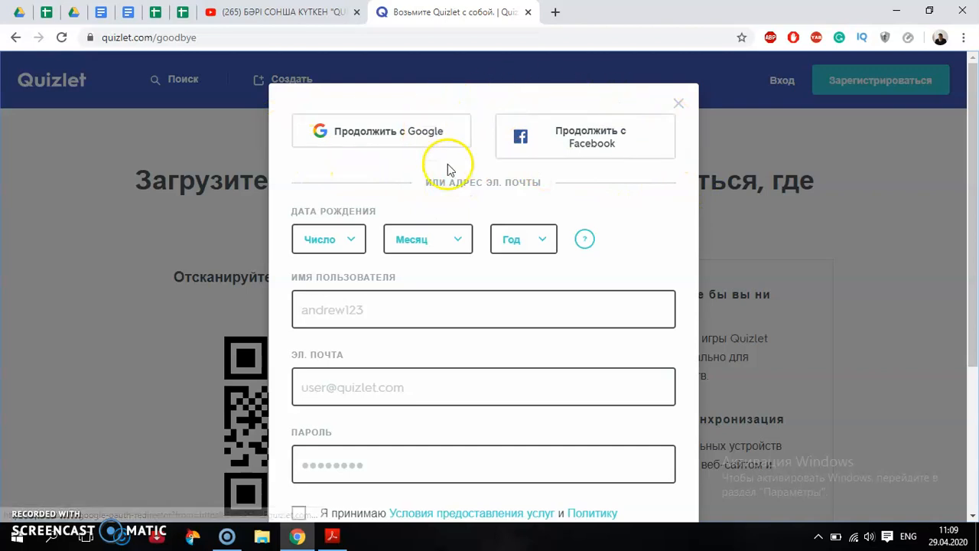
{"action": "scroll", "coordinate": [390, 148], "scroll_direction": "down", "scroll_amount": 1}
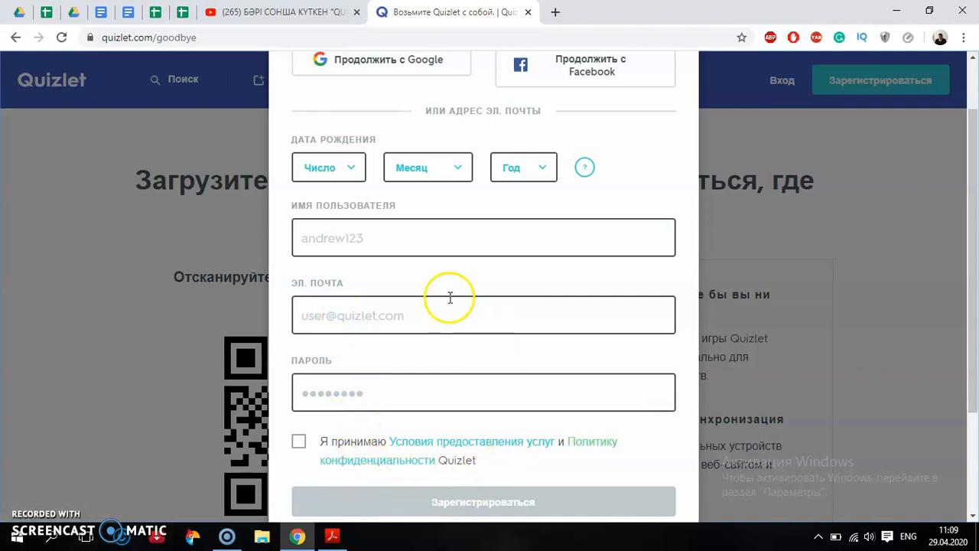
{"action": "scroll", "coordinate": [364, 238], "scroll_direction": "up", "scroll_amount": 1}
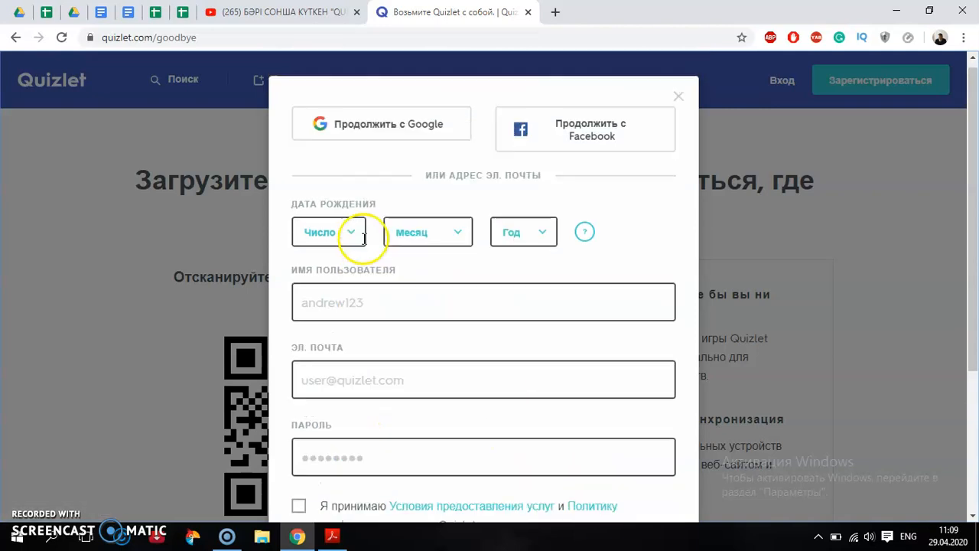
{"action": "left_click", "coordinate": [370, 132]}
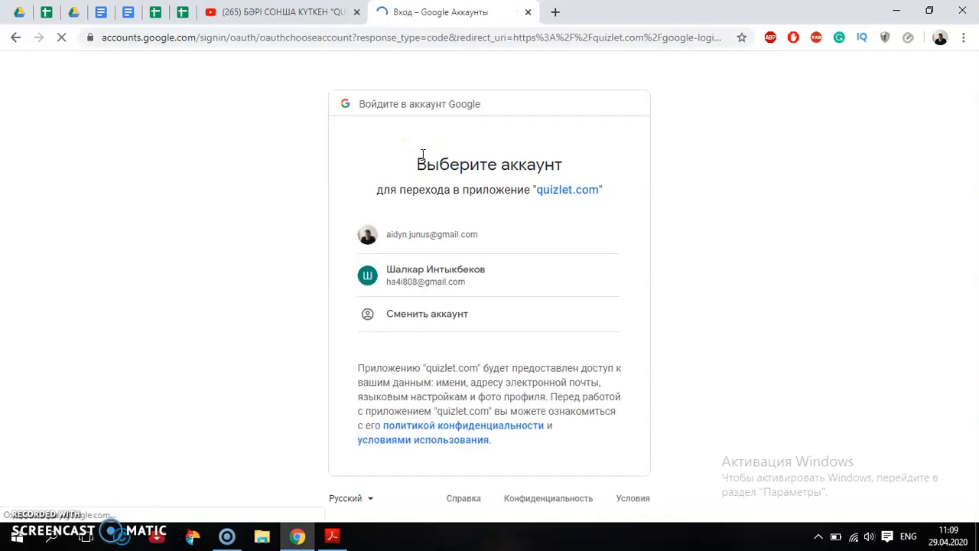
{"action": "left_click", "coordinate": [454, 235]}
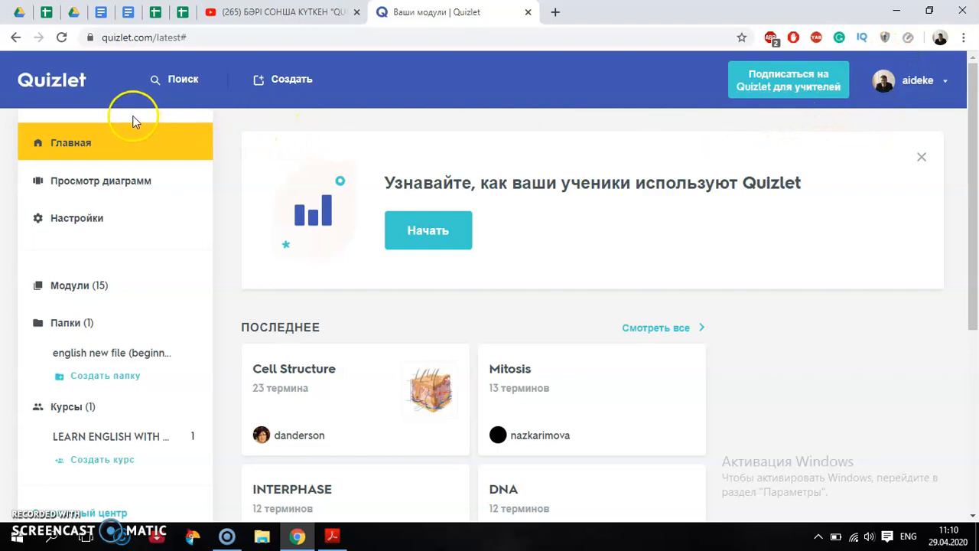
- Start creating a new study module and dismiss the Quizlet for teachers offer
{"action": "scroll", "coordinate": [299, 246], "scroll_direction": "down", "scroll_amount": 1}
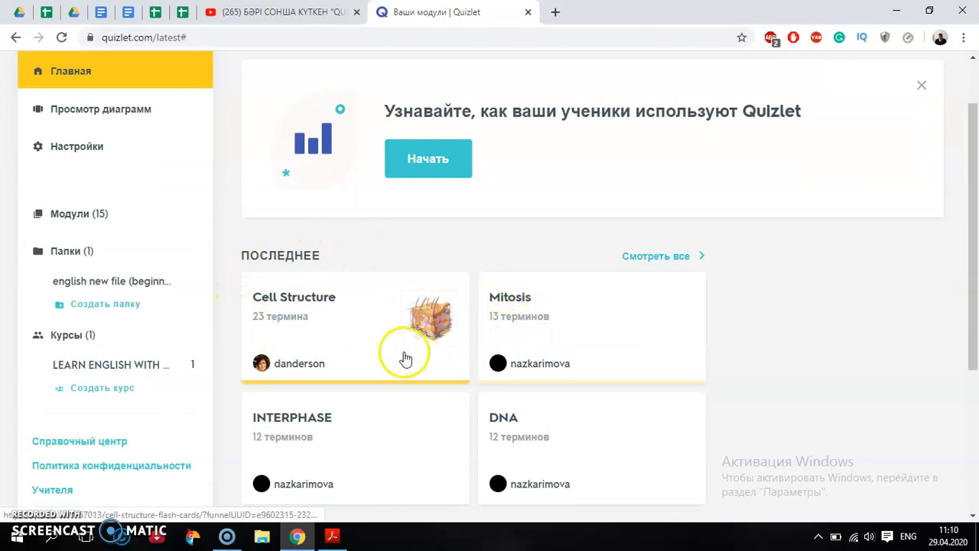
{"action": "scroll", "coordinate": [361, 406], "scroll_direction": "down", "scroll_amount": 1}
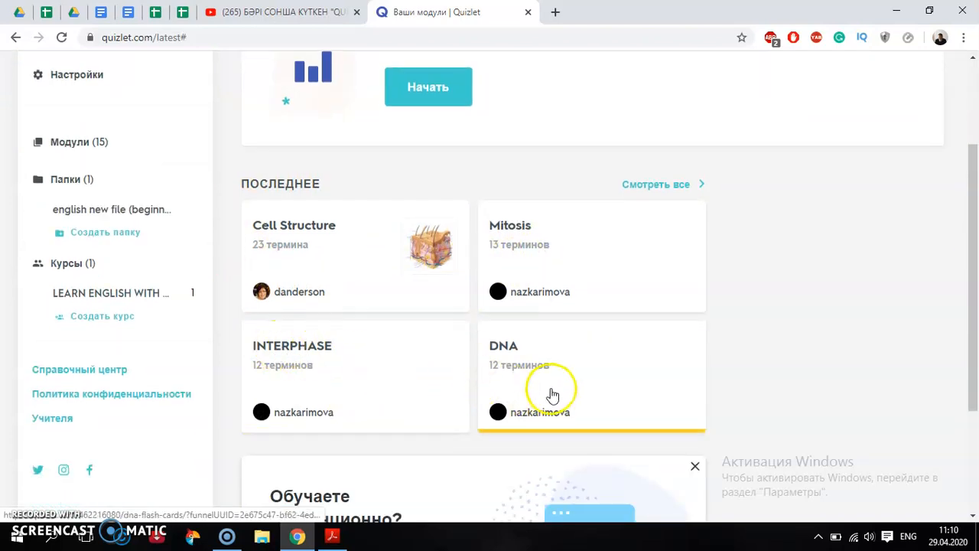
{"action": "scroll", "coordinate": [322, 354], "scroll_direction": "down", "scroll_amount": 1}
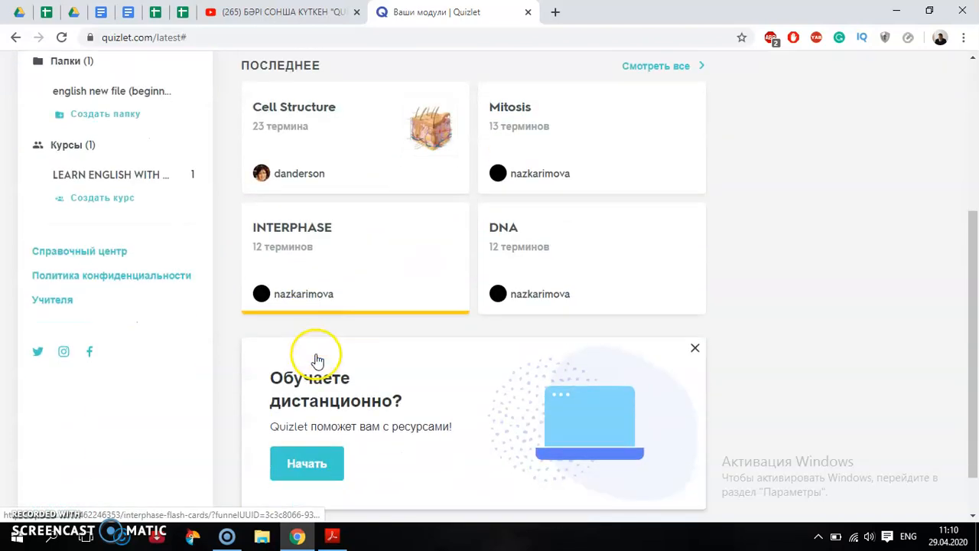
{"action": "scroll", "coordinate": [306, 348], "scroll_direction": "up", "scroll_amount": 1}
{"action": "scroll", "coordinate": [292, 340], "scroll_direction": "up", "scroll_amount": 2}
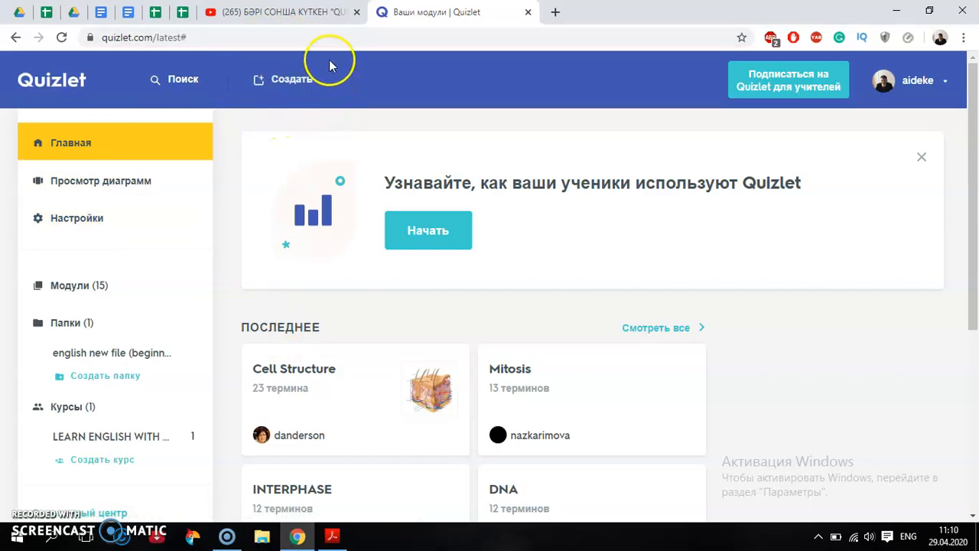
{"action": "left_click", "coordinate": [278, 81]}
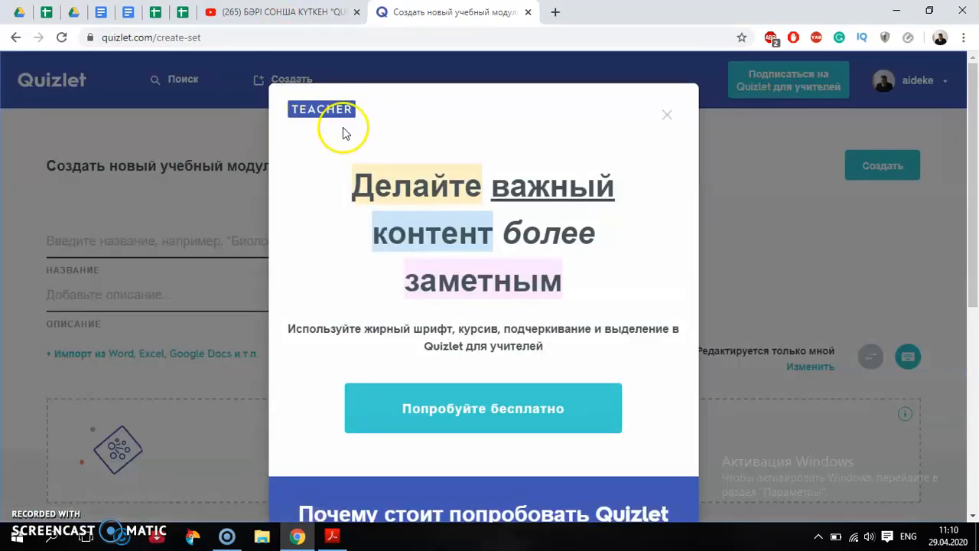
{"action": "scroll", "coordinate": [463, 182], "scroll_direction": "down", "scroll_amount": 2}
{"action": "scroll", "coordinate": [464, 182], "scroll_direction": "up", "scroll_amount": 2}
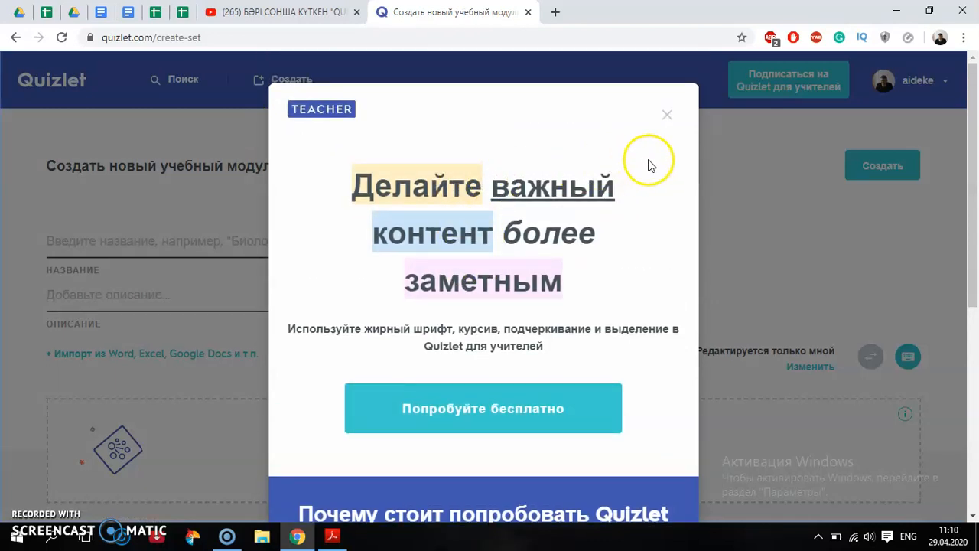
{"action": "left_click", "coordinate": [668, 117]}
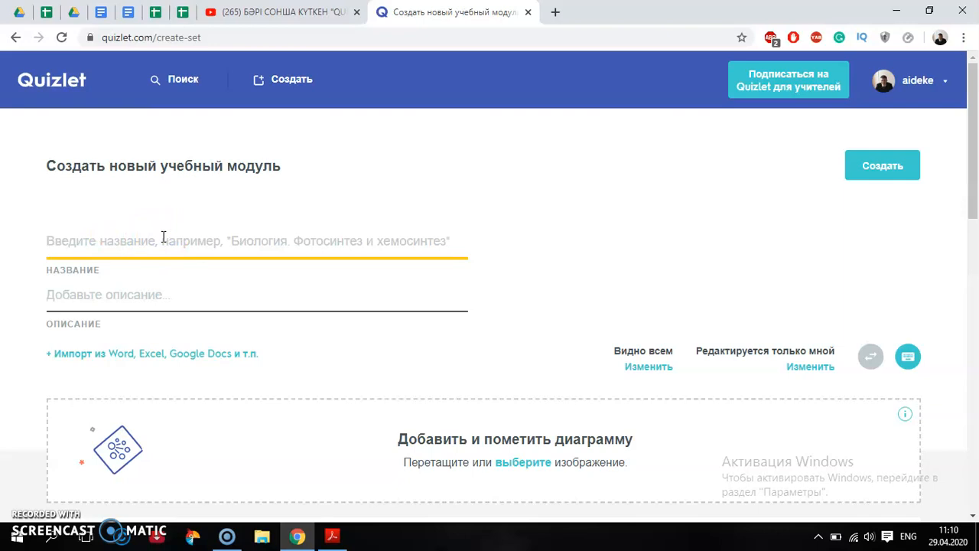
- Title the new module "Fruits" and enter the description "what is fruit, fruit types"
{"action": "type", "text": "Fruits"}
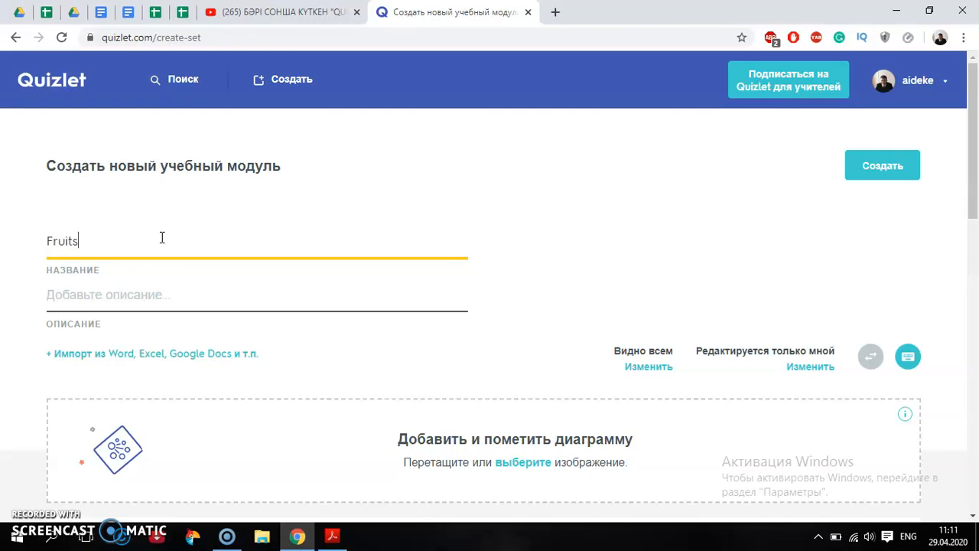
{"action": "left_click", "coordinate": [143, 291]}
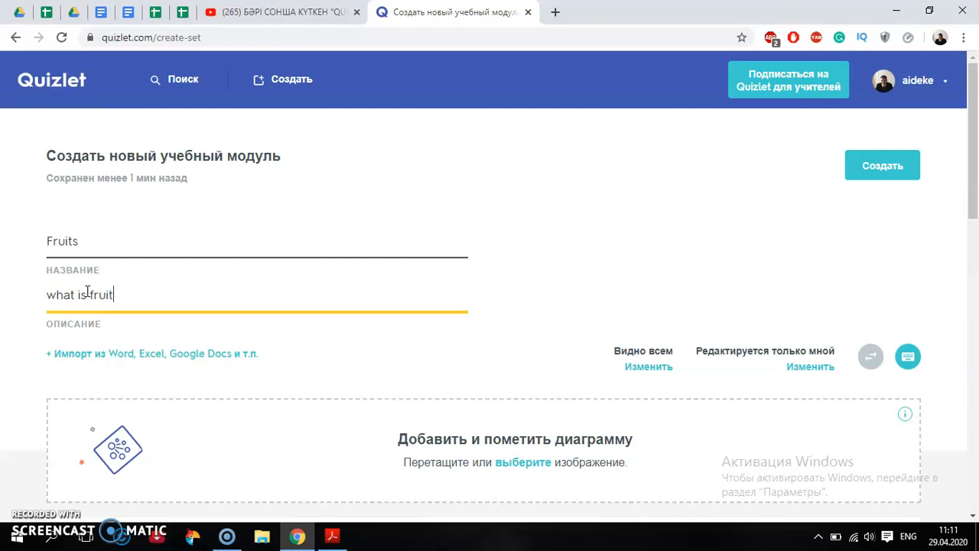
{"action": "key", "text": "alt"}
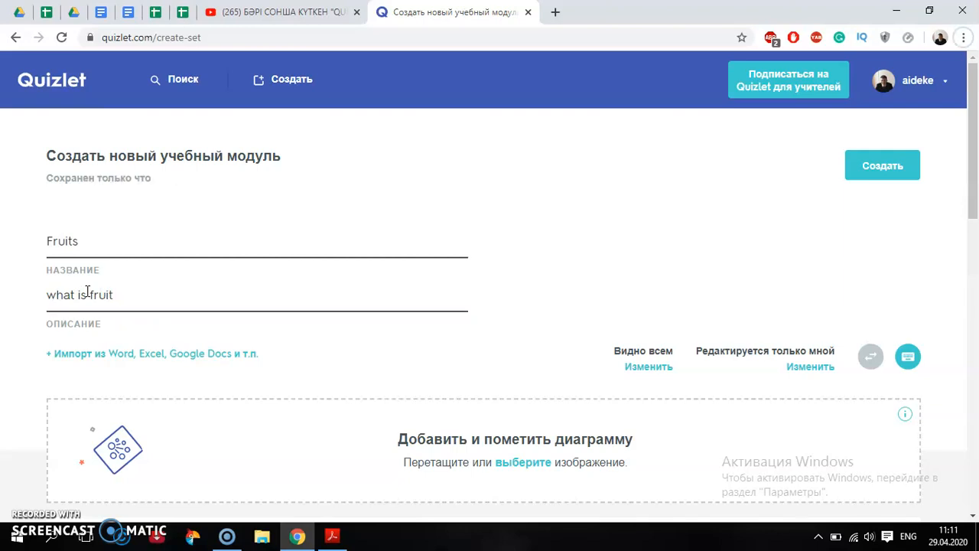
{"action": "left_click", "coordinate": [120, 298]}
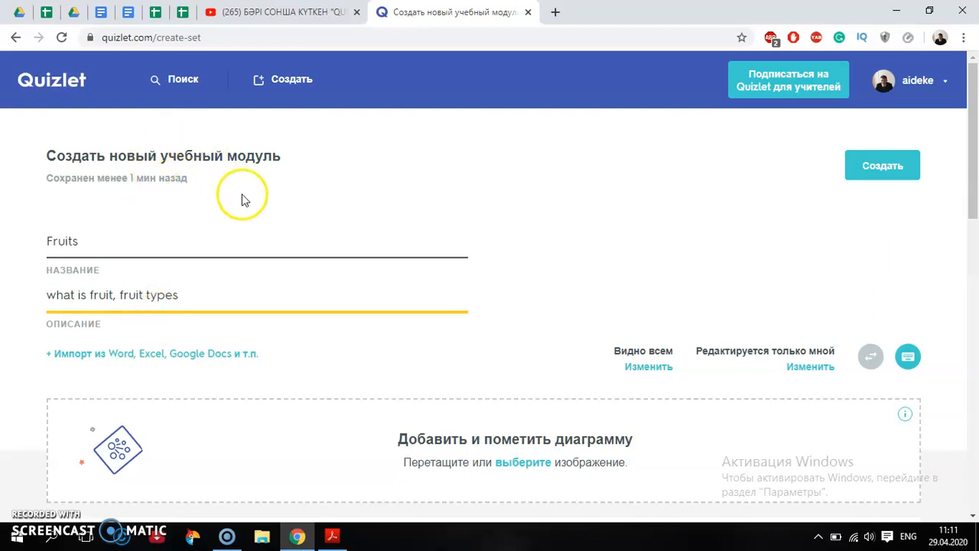
- Add the green grass image "6 супер результатов на живом питании" from the desktop as the module's diagram
{"action": "scroll", "coordinate": [260, 281], "scroll_direction": "down", "scroll_amount": 2}
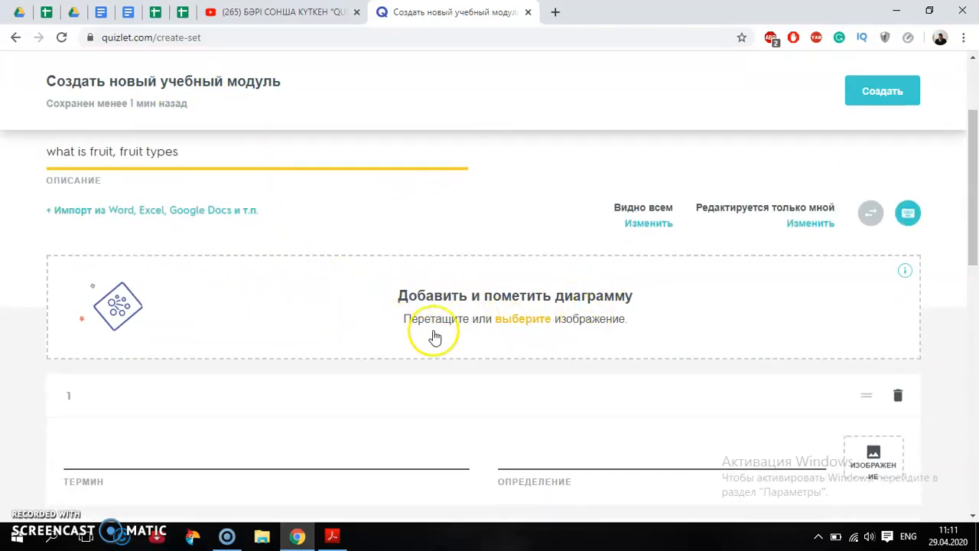
{"action": "left_click", "coordinate": [522, 321]}
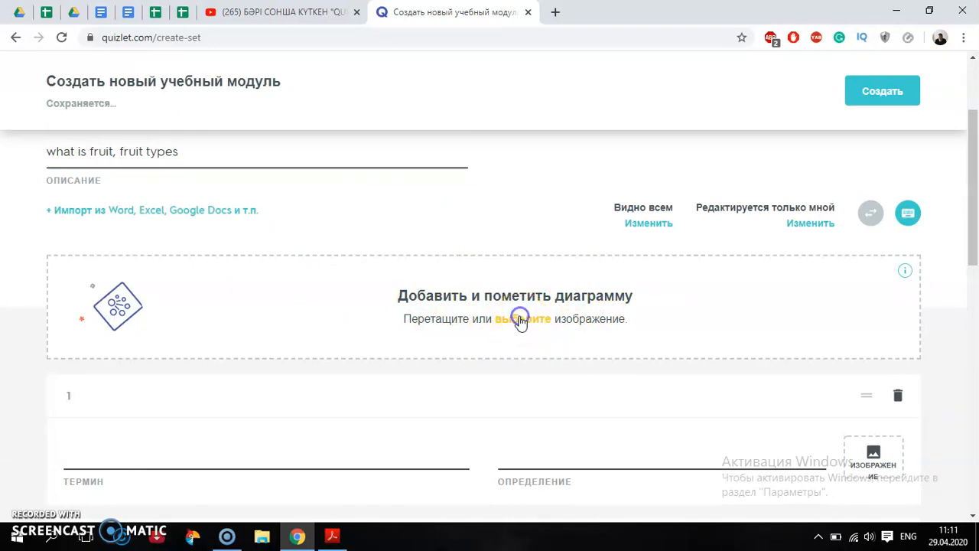
{"action": "left_click", "coordinate": [516, 318]}
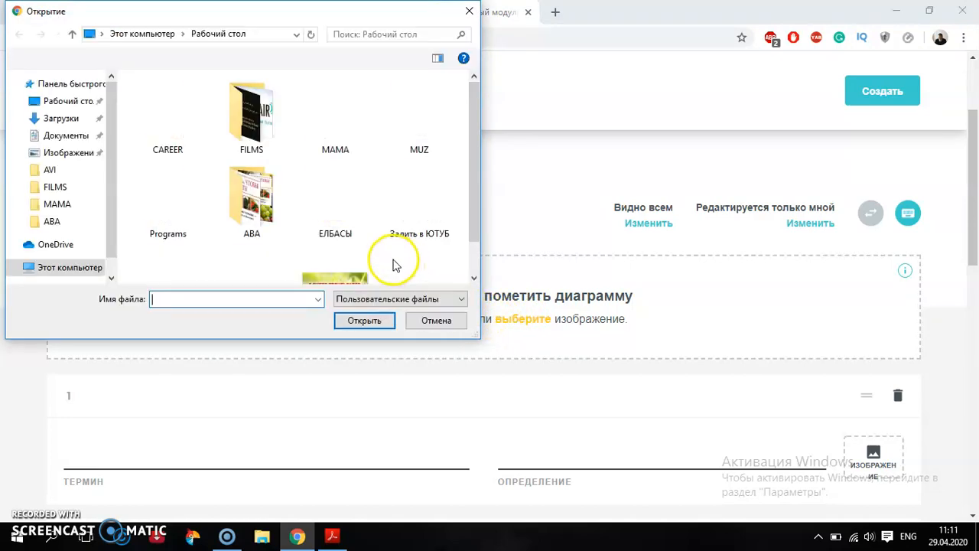
{"action": "scroll", "coordinate": [334, 230], "scroll_direction": "down", "scroll_amount": 1}
{"action": "left_click", "coordinate": [334, 236]}
{"action": "left_click", "coordinate": [364, 321]}
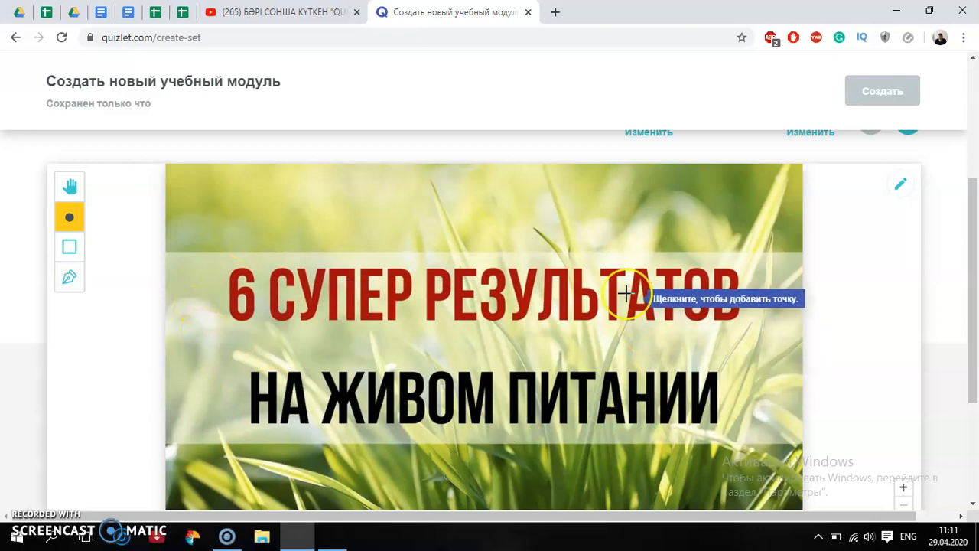
- Look over the module form, from its title and diagram down to the option for adding a card
{"action": "scroll", "coordinate": [640, 312], "scroll_direction": "down", "scroll_amount": 3}
{"action": "scroll", "coordinate": [518, 290], "scroll_direction": "up", "scroll_amount": 5}
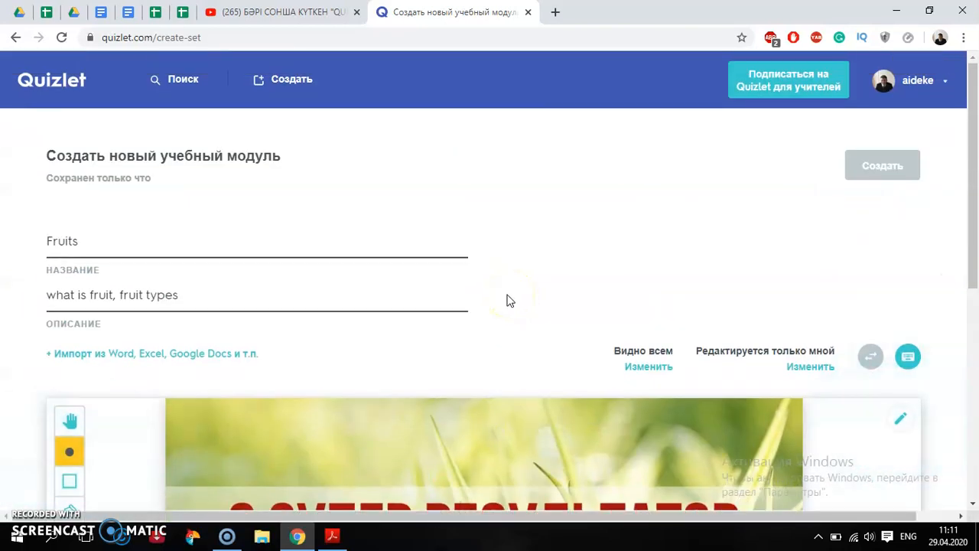
{"action": "scroll", "coordinate": [507, 298], "scroll_direction": "down", "scroll_amount": 2}
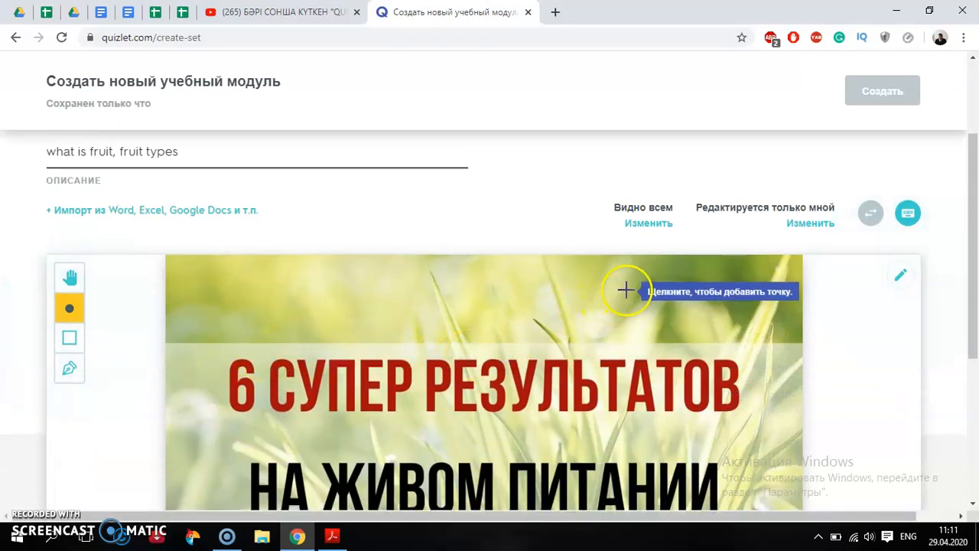
{"action": "scroll", "coordinate": [617, 298], "scroll_direction": "down", "scroll_amount": 2}
{"action": "scroll", "coordinate": [617, 298], "scroll_direction": "down", "scroll_amount": 2}
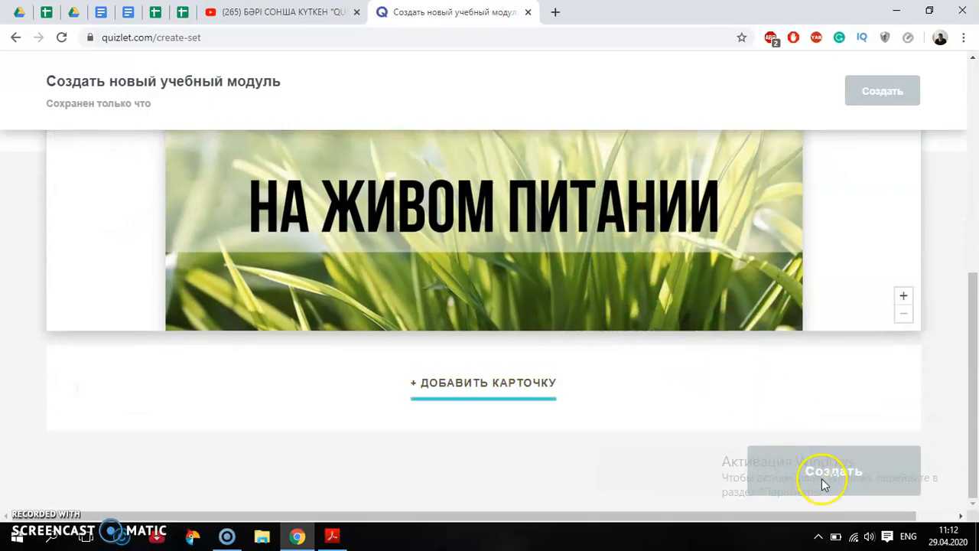
{"action": "scroll", "coordinate": [581, 388], "scroll_direction": "up", "scroll_amount": 1}
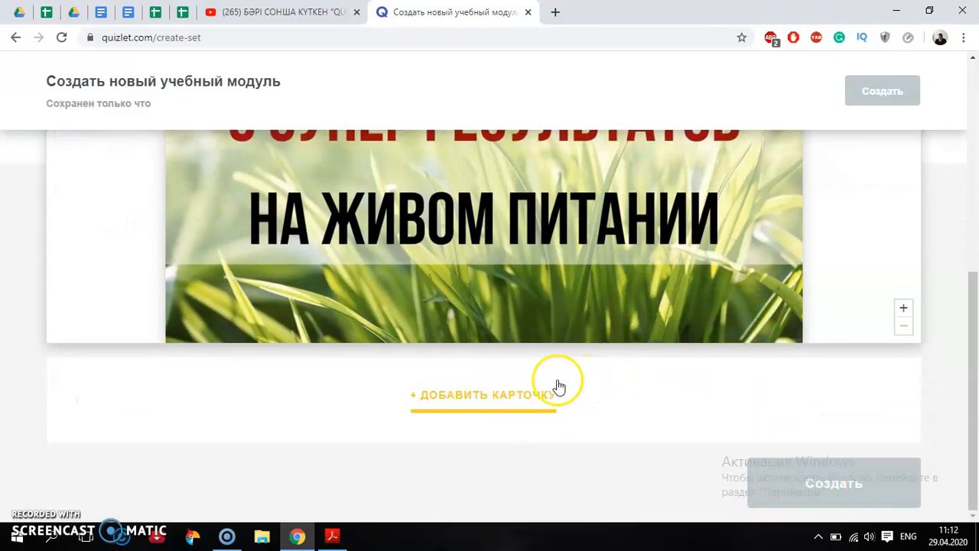
- Add a first card to the module and enter "banana" as its term
{"action": "scroll", "coordinate": [459, 413], "scroll_direction": "down", "scroll_amount": 1}
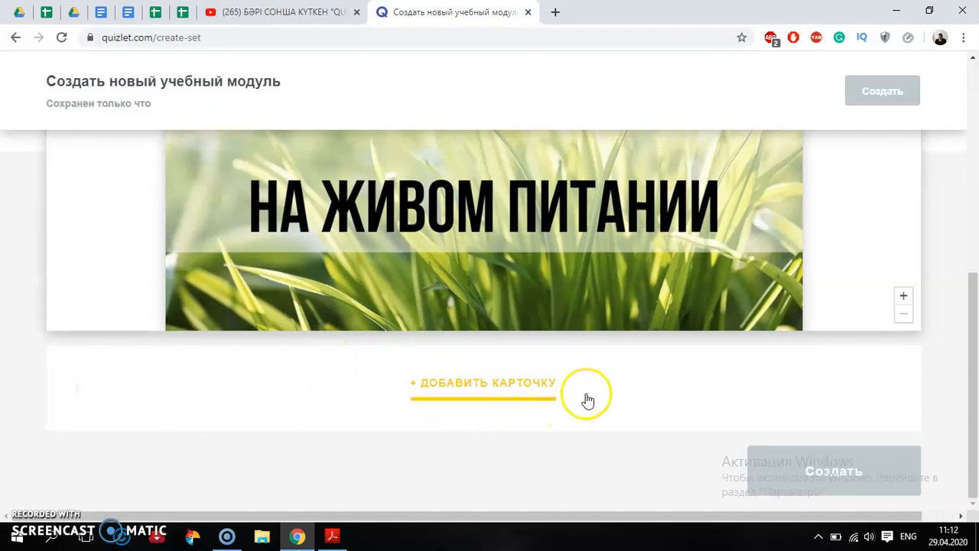
{"action": "left_click", "coordinate": [517, 388]}
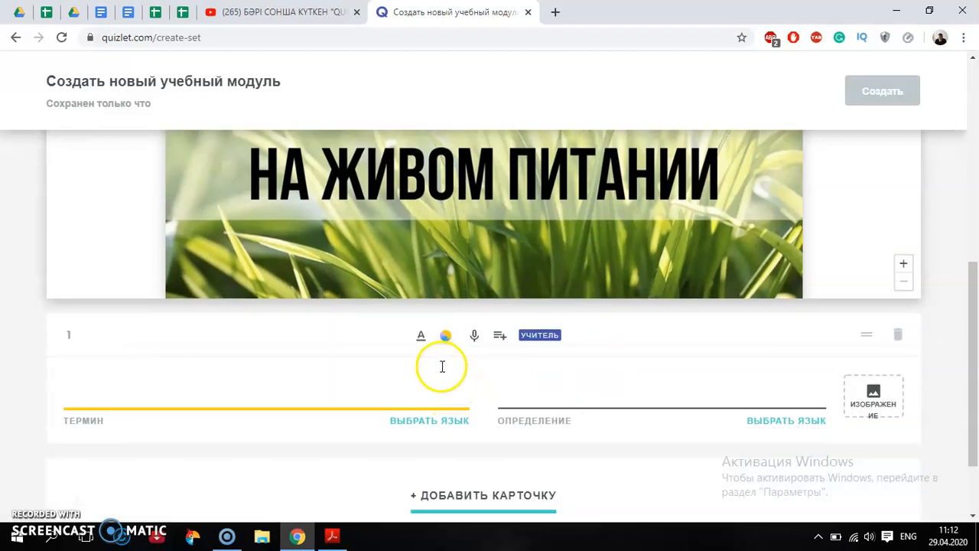
{"action": "scroll", "coordinate": [344, 393], "scroll_direction": "down", "scroll_amount": 1}
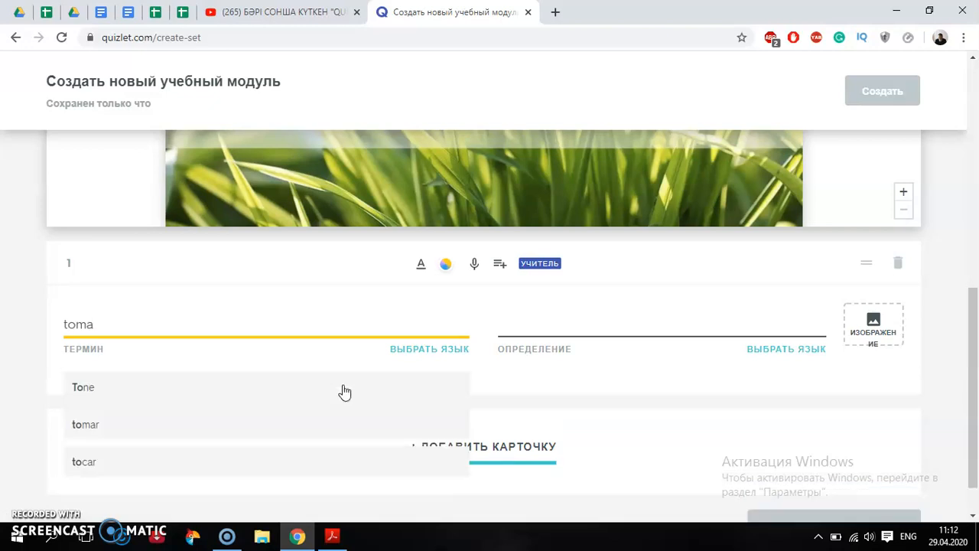
{"action": "key", "text": "BackSpace"}
{"action": "key", "text": "BackSpace"}
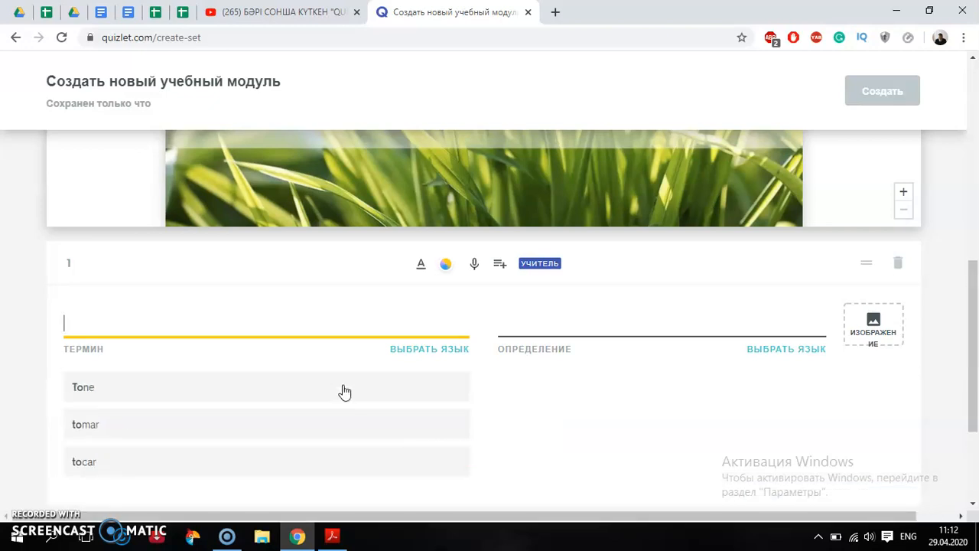
{"action": "type", "text": "nana"}
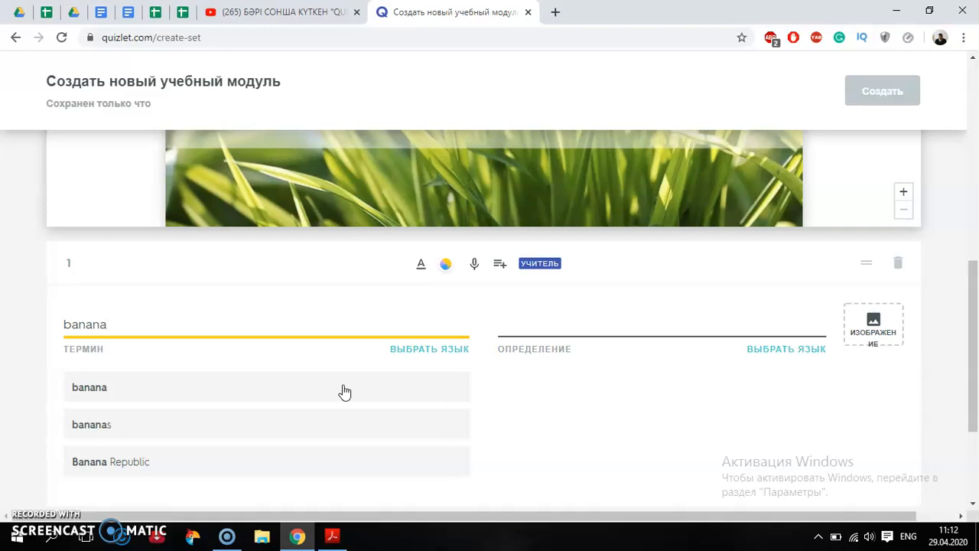
{"action": "left_click", "coordinate": [344, 388]}
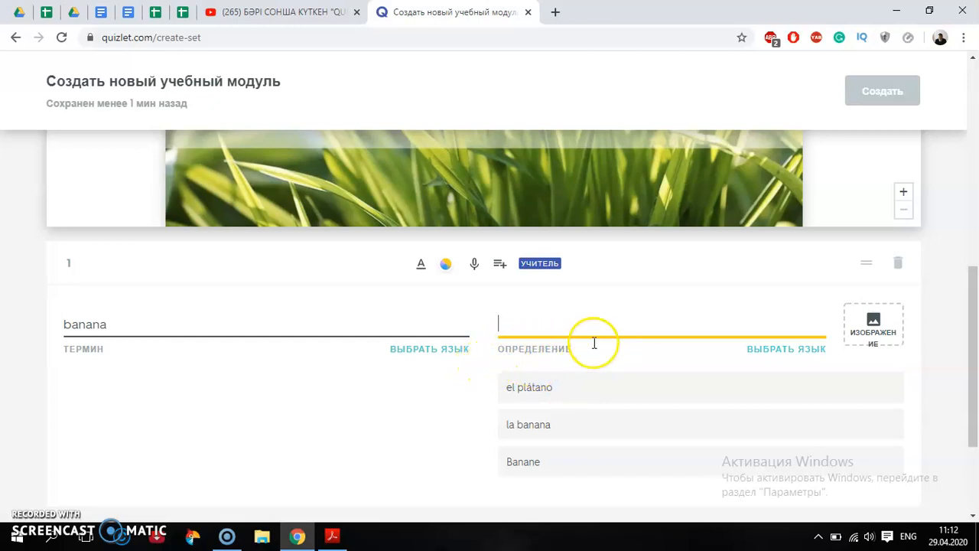
- Enter the banana card's definition as "is yellow fruit , long , tasty"
{"action": "type", "text": "is yellow"}
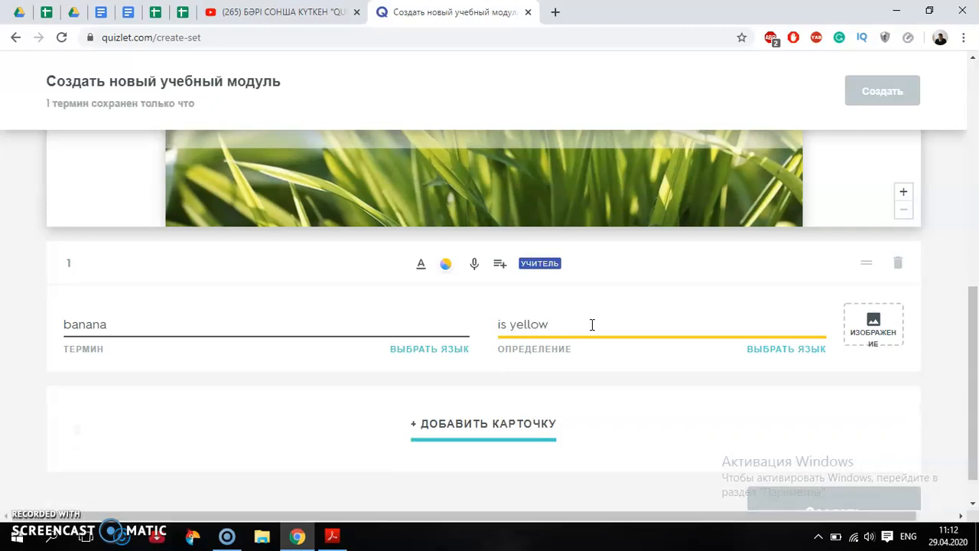
{"action": "type", "text": " fruit"}
{"action": "left_click", "coordinate": [591, 326]}
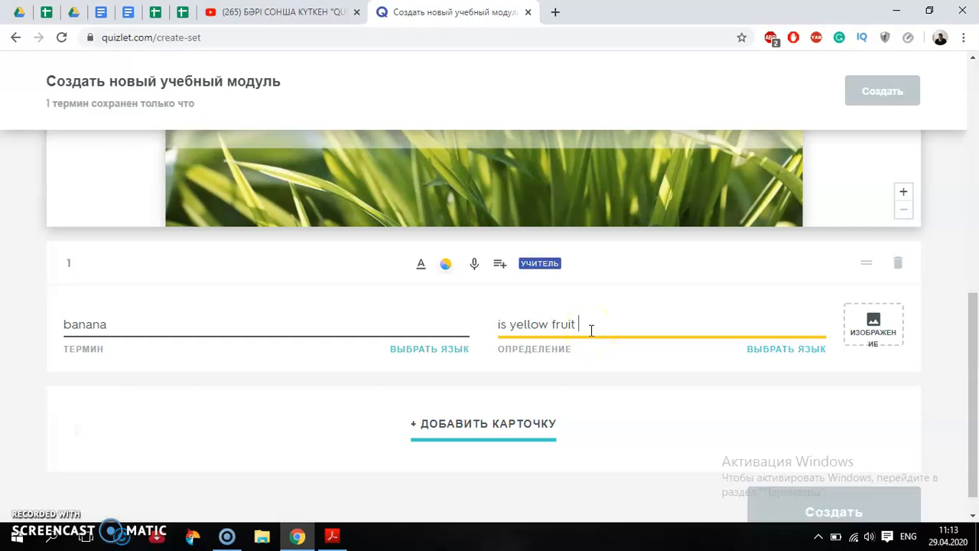
{"action": "type", "text": ", "}
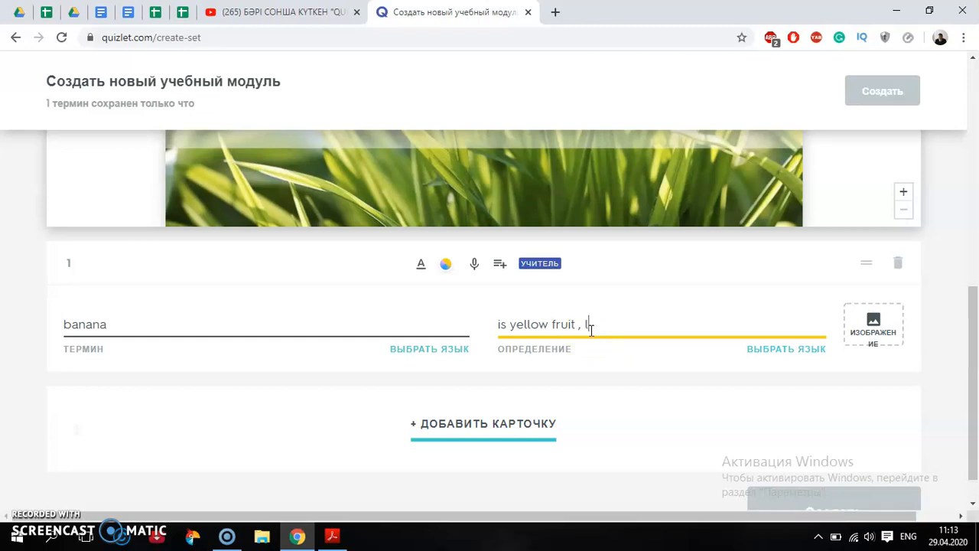
{"action": "type", "text": "long , tasty"}
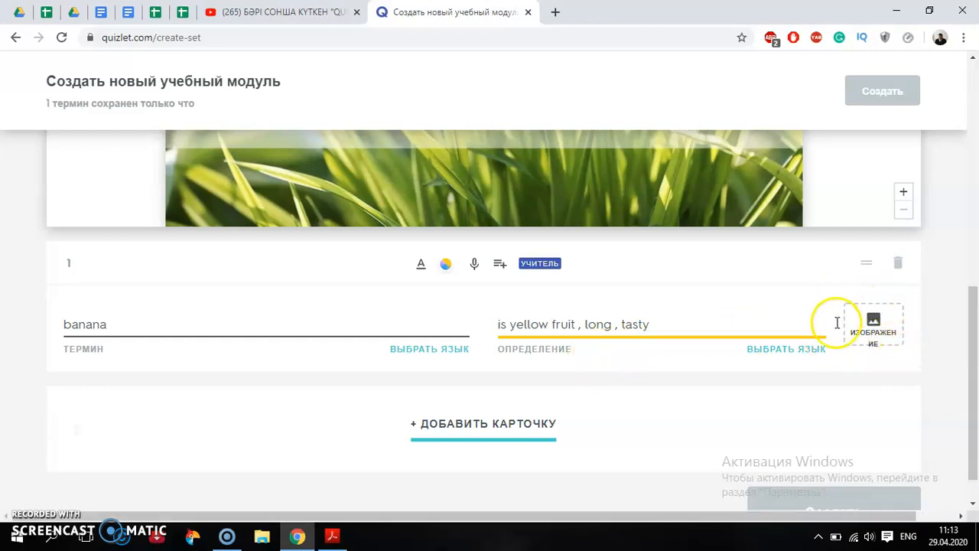
- Add the suggested picture of a single banana to the banana card
{"action": "left_click", "coordinate": [872, 325]}
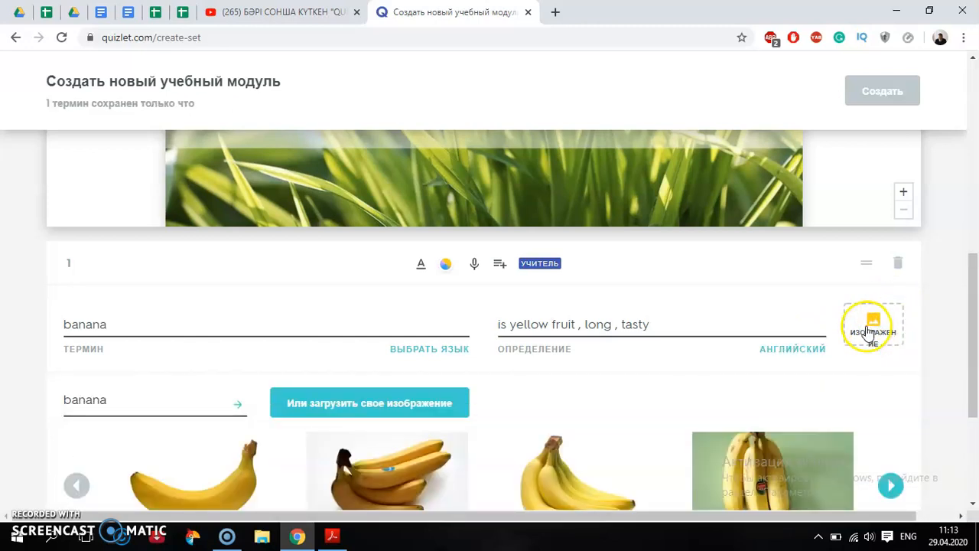
{"action": "scroll", "coordinate": [675, 337], "scroll_direction": "down", "scroll_amount": 1}
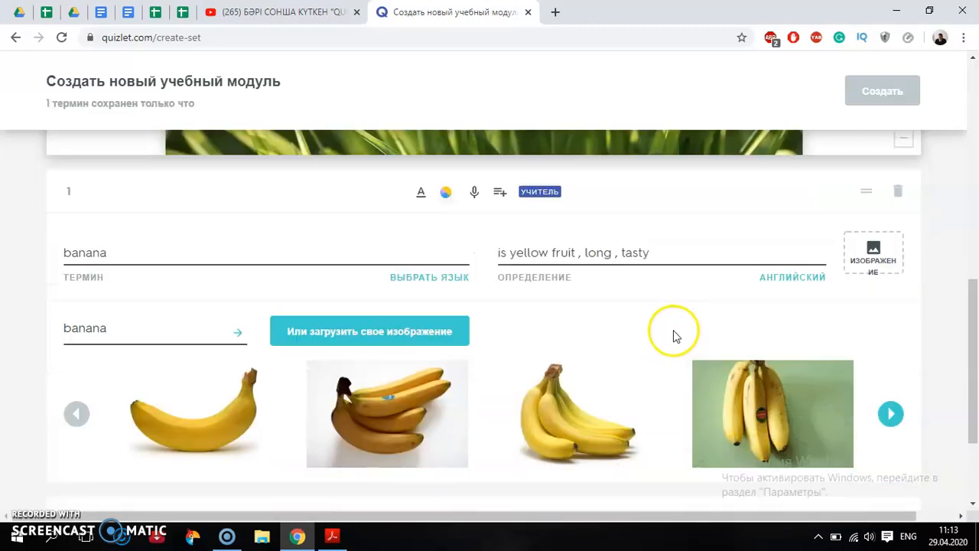
{"action": "left_click", "coordinate": [216, 413]}
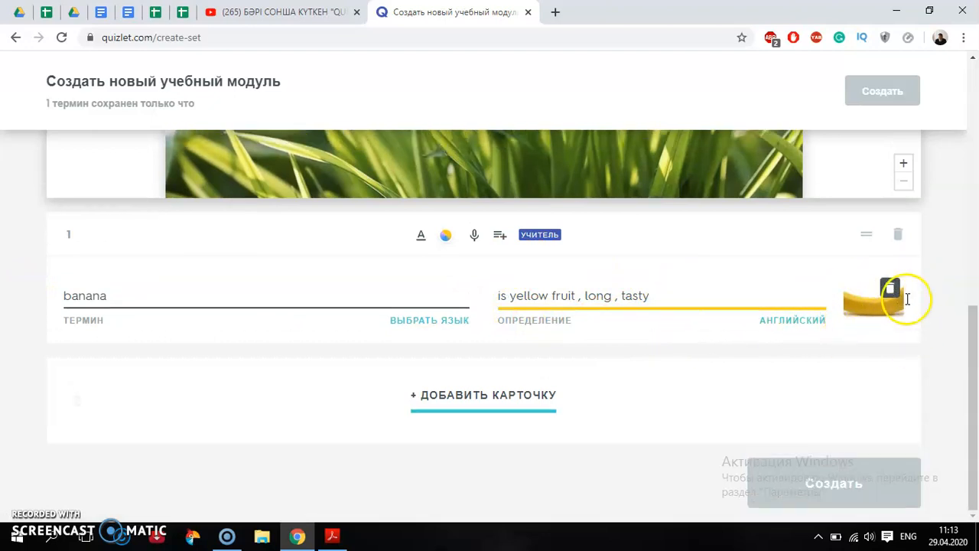
- Add a second card and enter "apple" as its term
{"action": "left_click", "coordinate": [471, 387]}
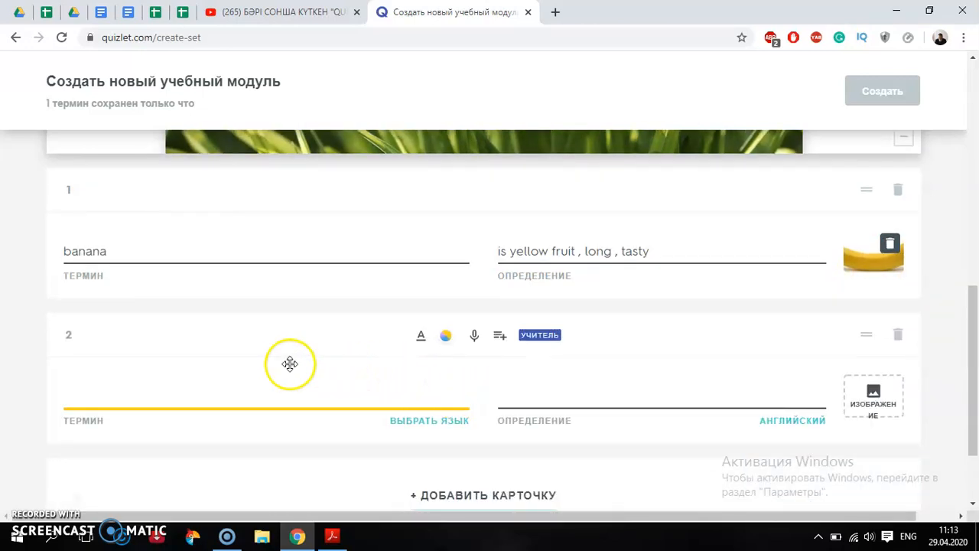
{"action": "left_click", "coordinate": [162, 403]}
{"action": "type", "text": "apple"}
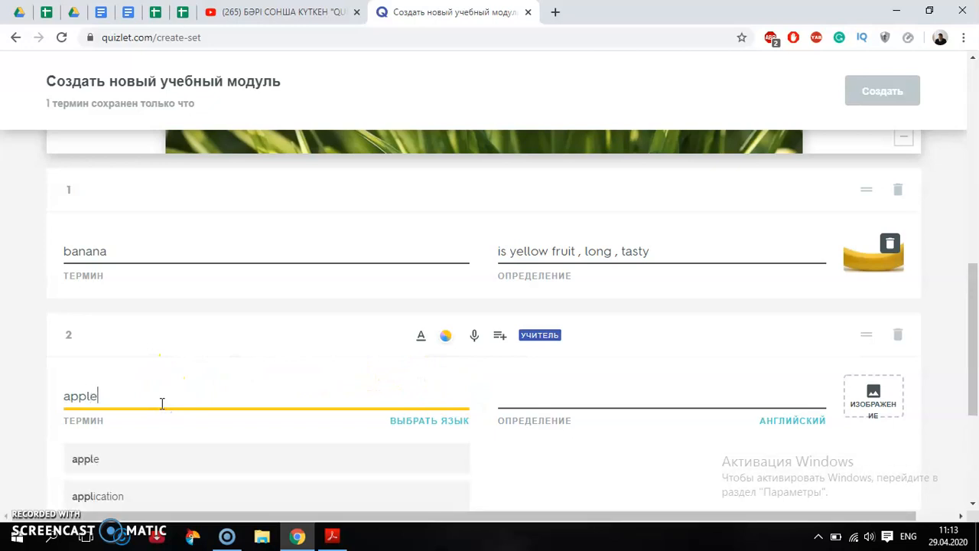
- Enter the apple card's definition as "is red,yellow or green , spherical fruit"
{"action": "left_click", "coordinate": [591, 400]}
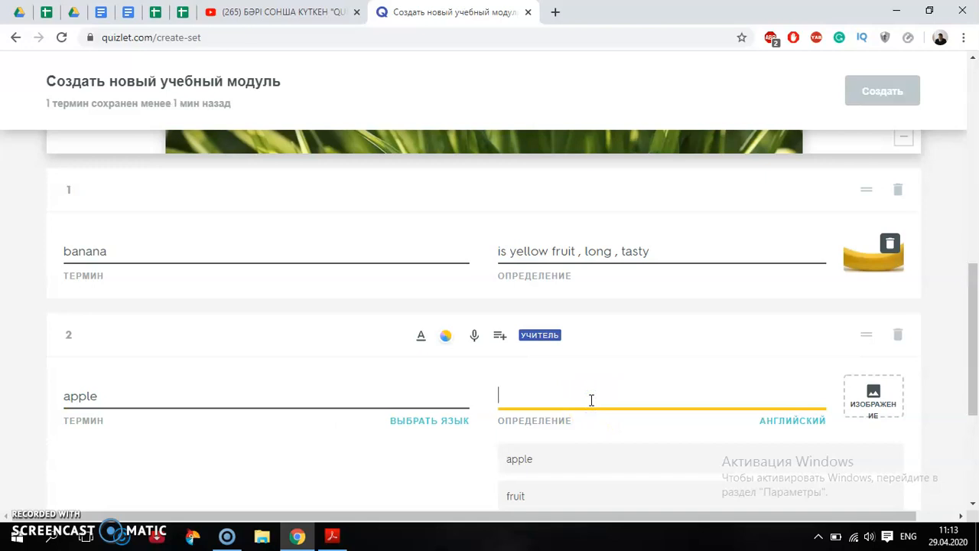
{"action": "type", "text": "is red,"}
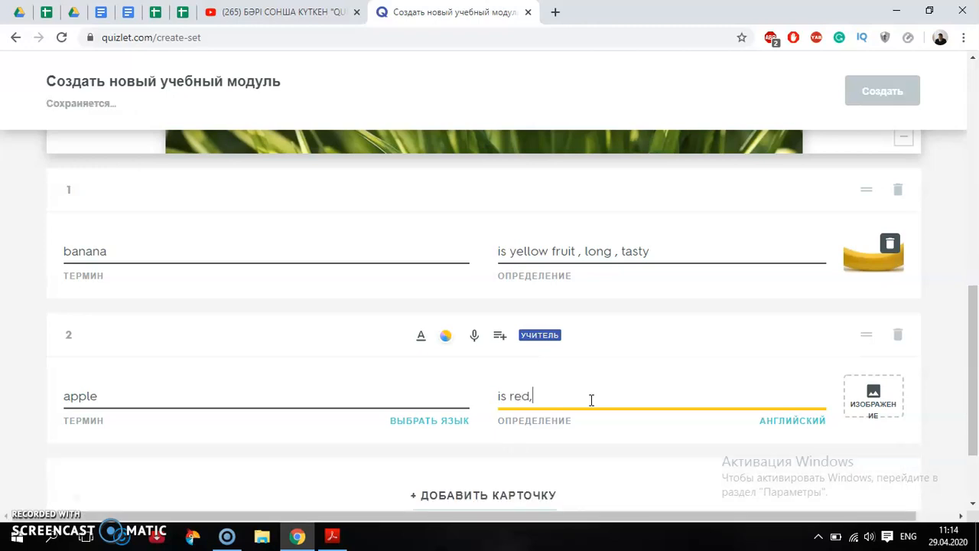
{"action": "type", "text": "yellow or green"}
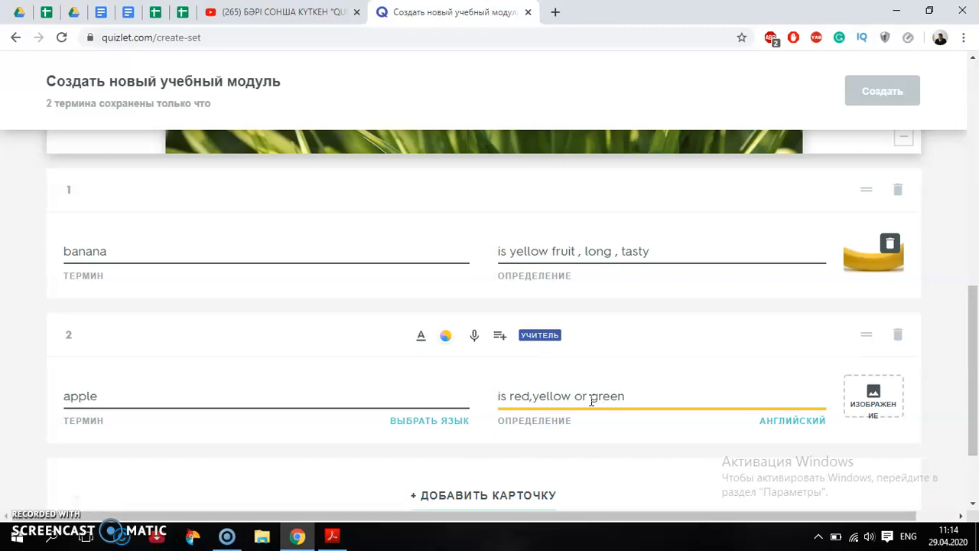
{"action": "type", "text": ", spherical fri"}
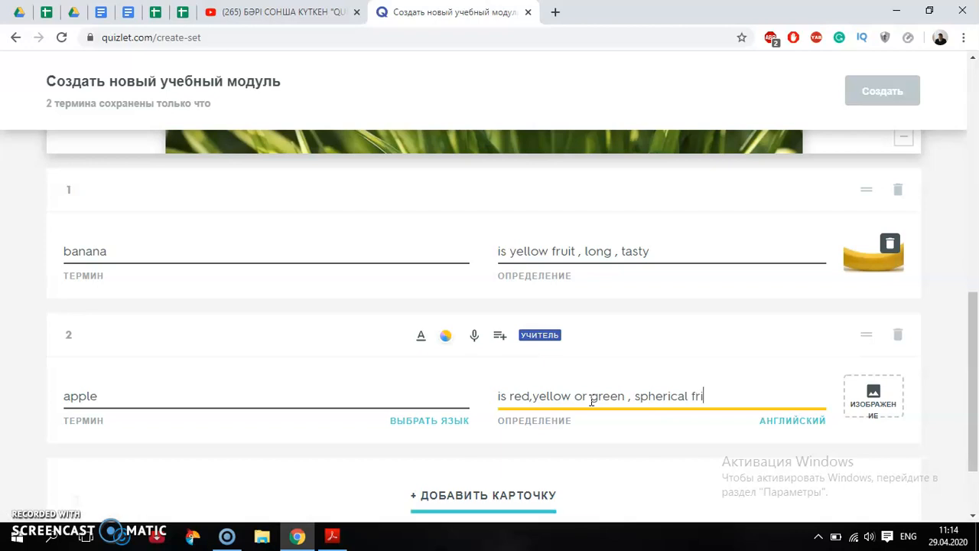
{"action": "key", "text": "BackSpace"}
{"action": "type", "text": "uit"}
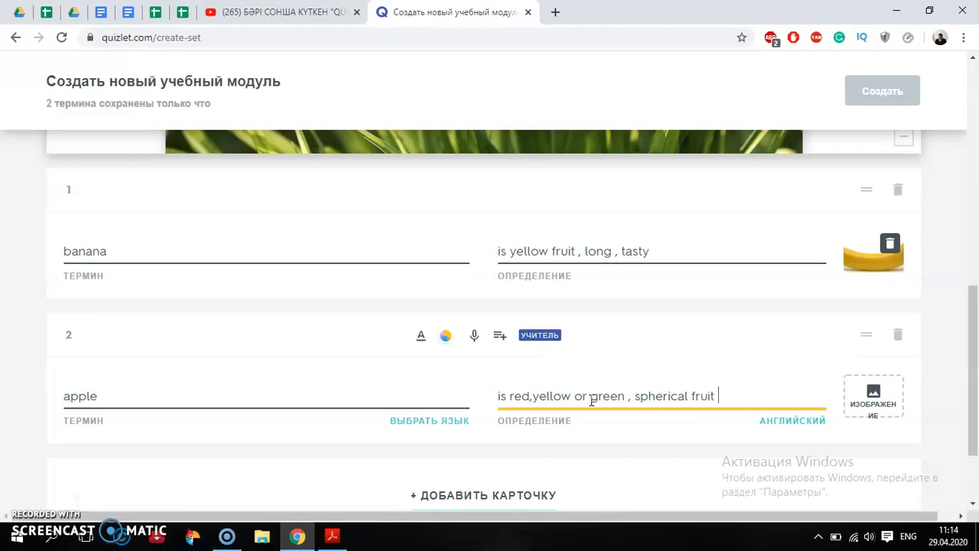
{"action": "left_click_drag", "start_coordinate": [98, 396], "coordinate": [52, 394]}
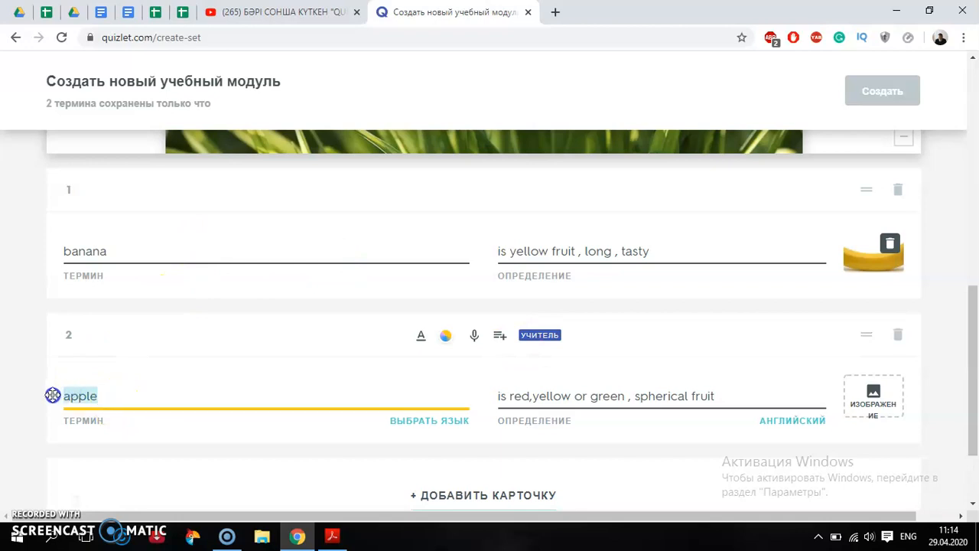
{"action": "left_click_drag", "start_coordinate": [716, 396], "coordinate": [487, 398]}
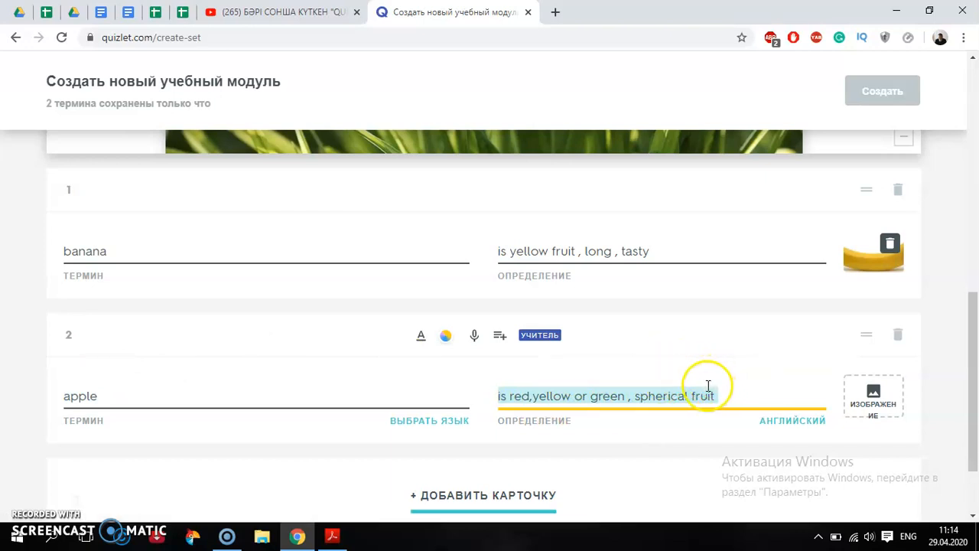
{"action": "left_click_drag", "start_coordinate": [717, 395], "coordinate": [499, 391]}
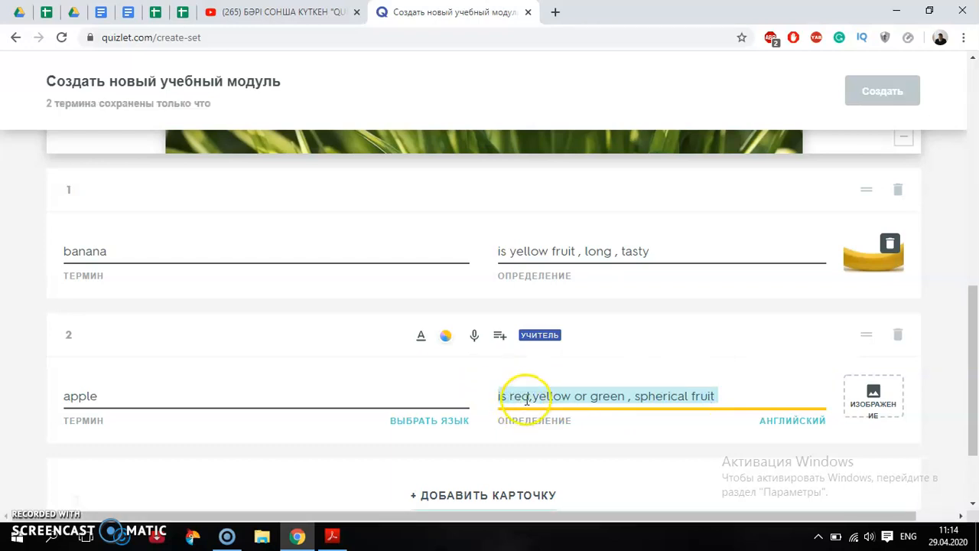
- Add the first suggested picture, a red apple with a green leaf, to the apple card
{"action": "left_click", "coordinate": [872, 396]}
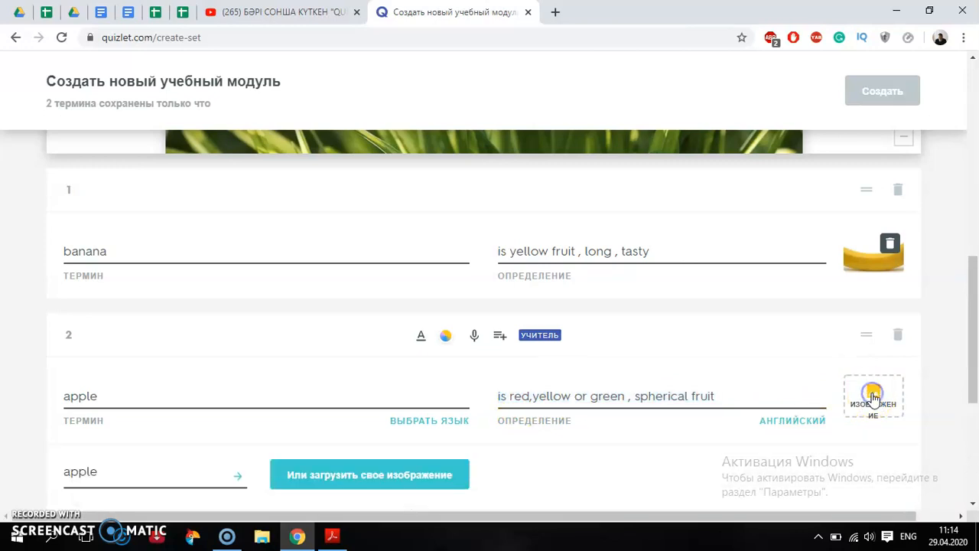
{"action": "left_click_drag", "start_coordinate": [971, 317], "coordinate": [972, 355]}
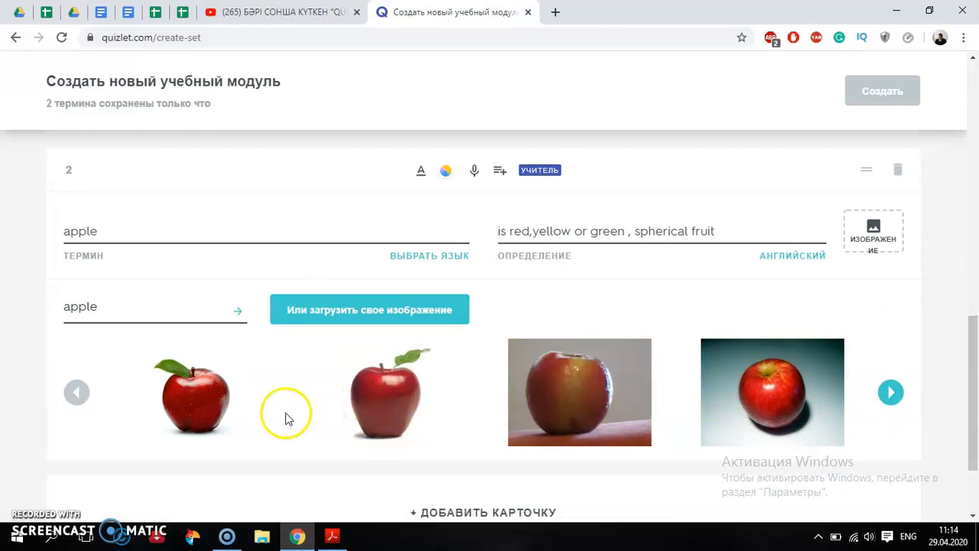
{"action": "left_click", "coordinate": [194, 404]}
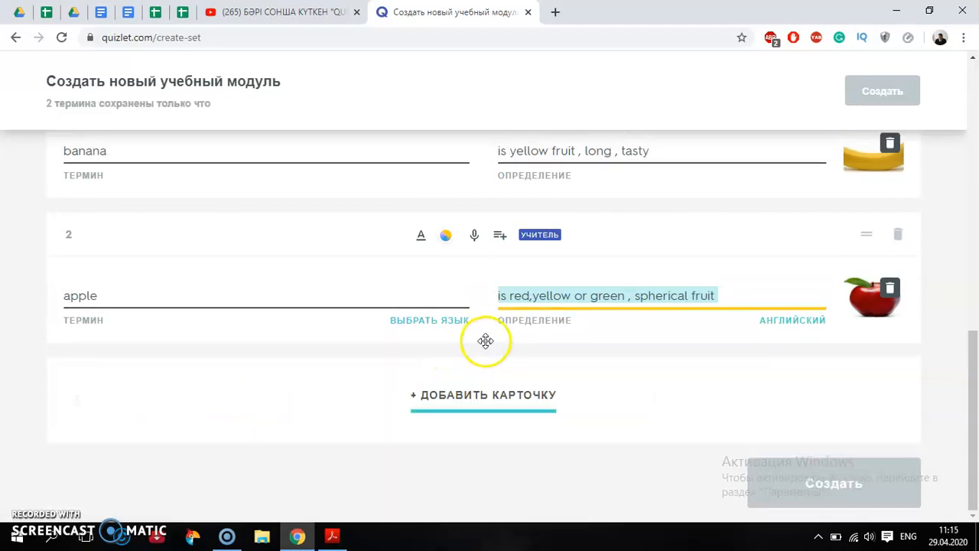
{"action": "scroll", "coordinate": [711, 354], "scroll_direction": "up", "scroll_amount": 1}
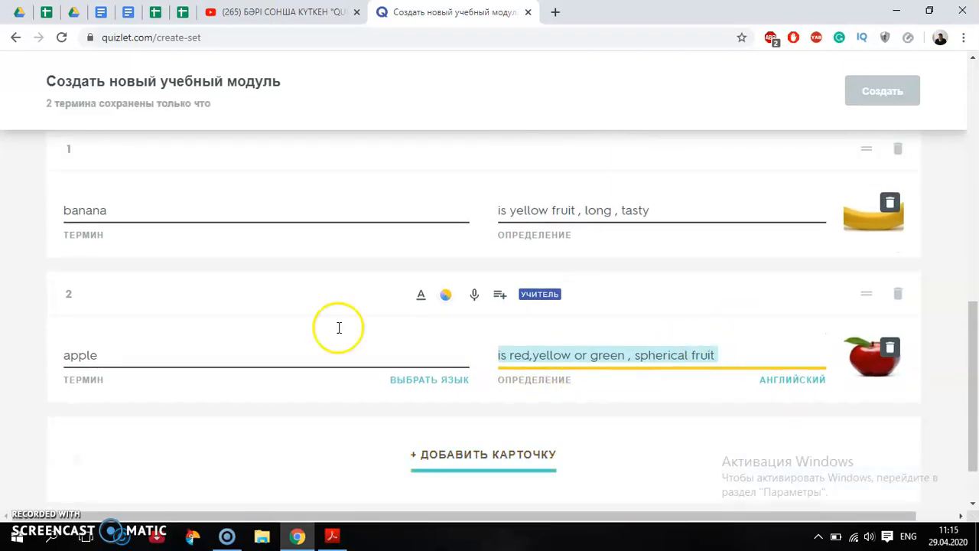
{"action": "left_click_drag", "start_coordinate": [667, 213], "coordinate": [501, 227]}
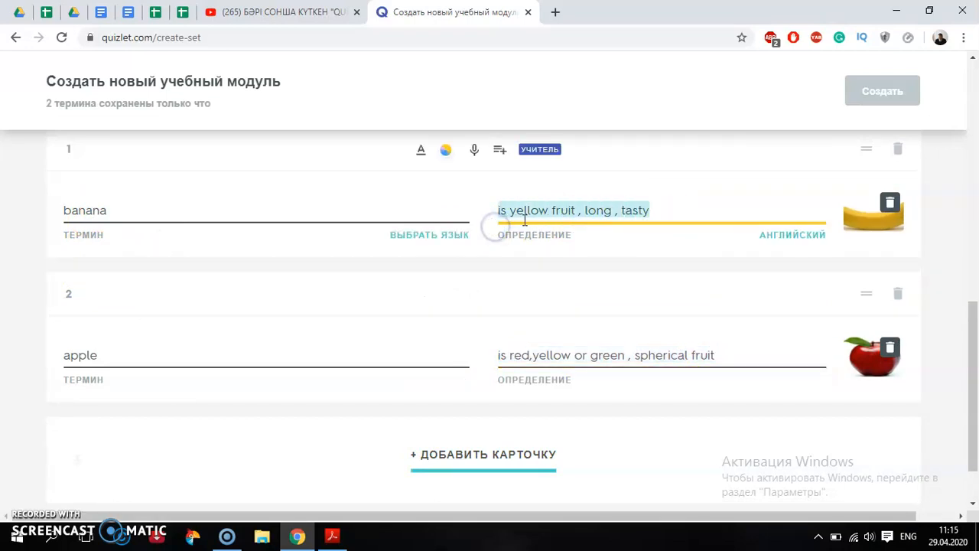
{"action": "left_click", "coordinate": [647, 211]}
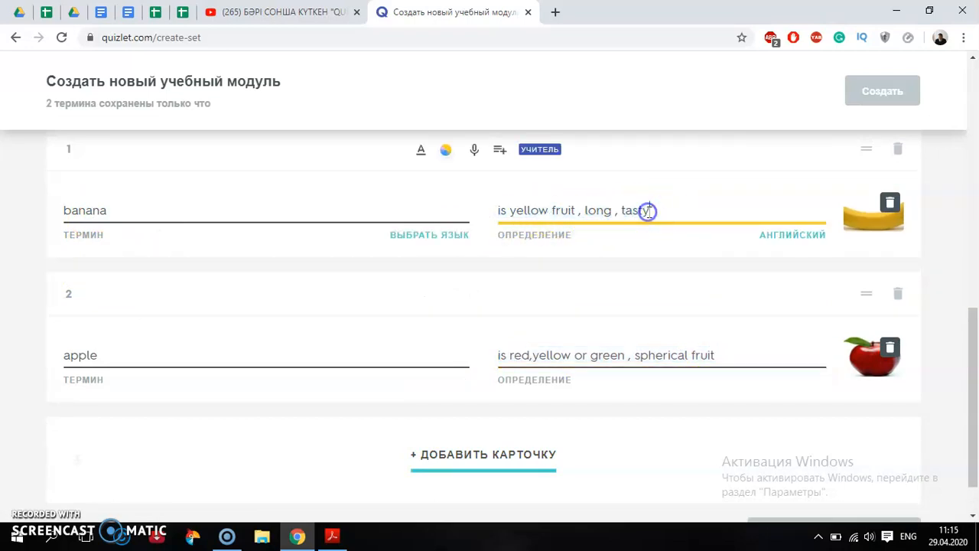
{"action": "left_click_drag", "start_coordinate": [648, 211], "coordinate": [529, 218]}
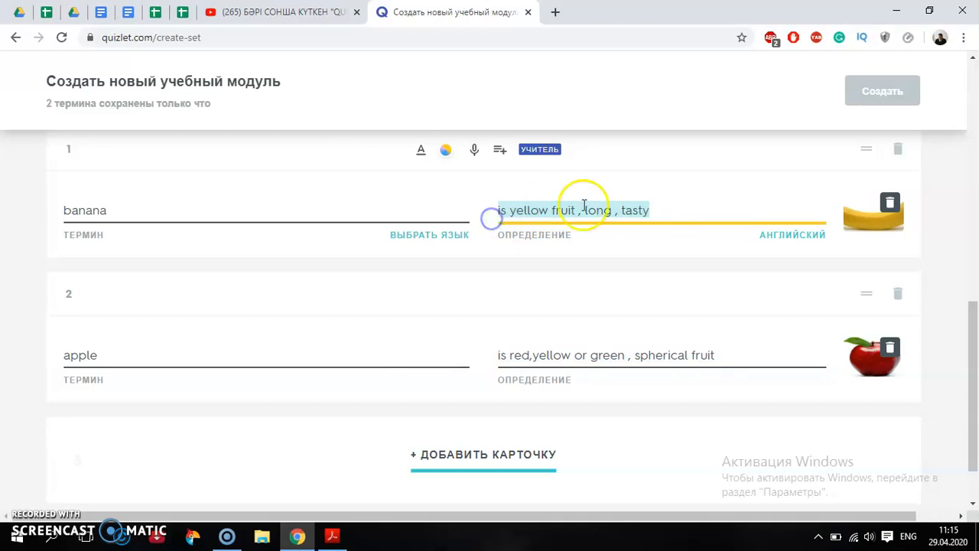
{"action": "left_click", "coordinate": [863, 222]}
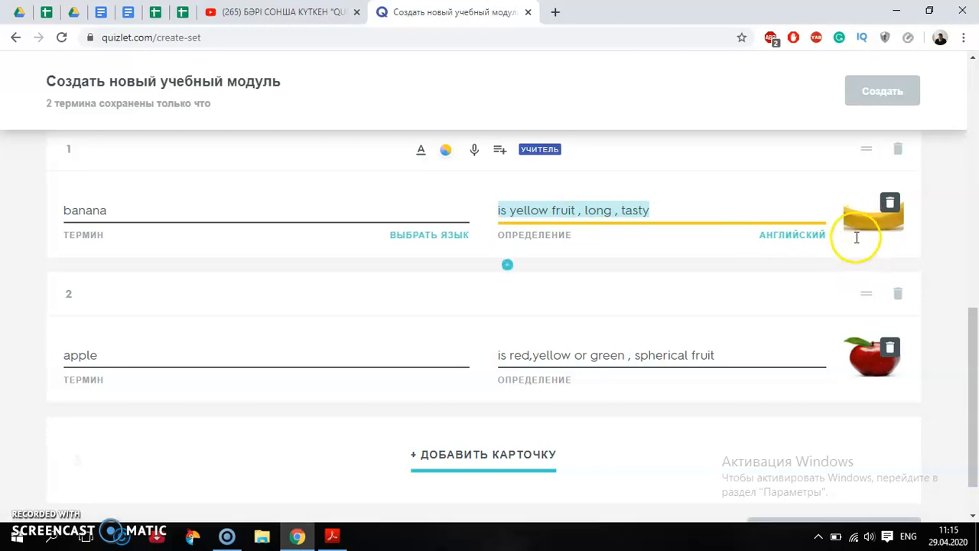
- Move the banana card below the apple card, close the Quizlet upgrade page, and return the banana card to first place
{"action": "scroll", "coordinate": [847, 232], "scroll_direction": "up", "scroll_amount": 1}
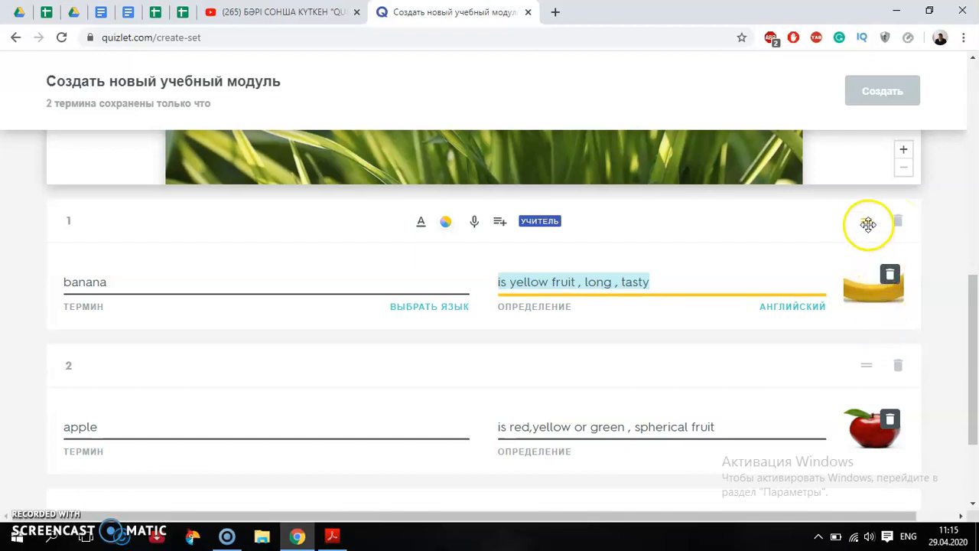
{"action": "left_click_drag", "start_coordinate": [867, 222], "coordinate": [778, 319]}
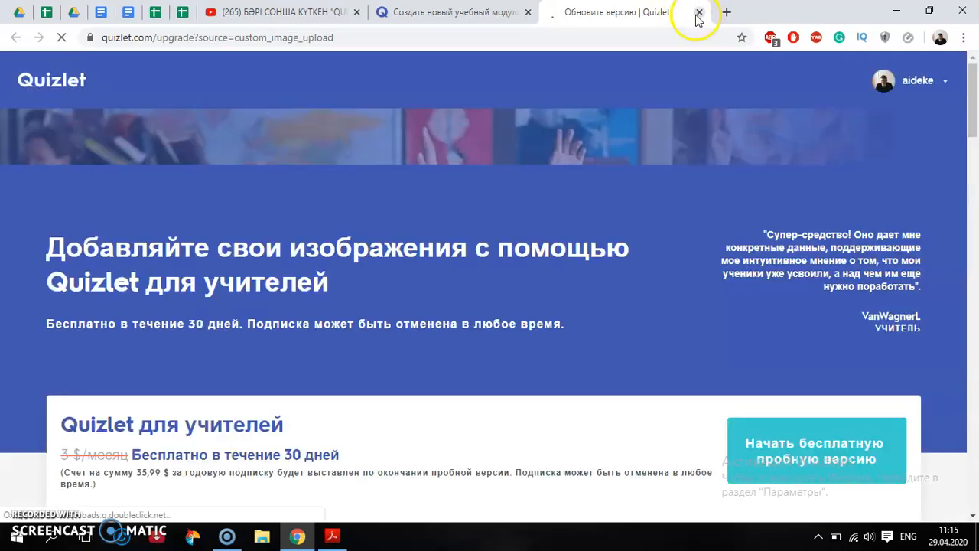
{"action": "left_click", "coordinate": [699, 13]}
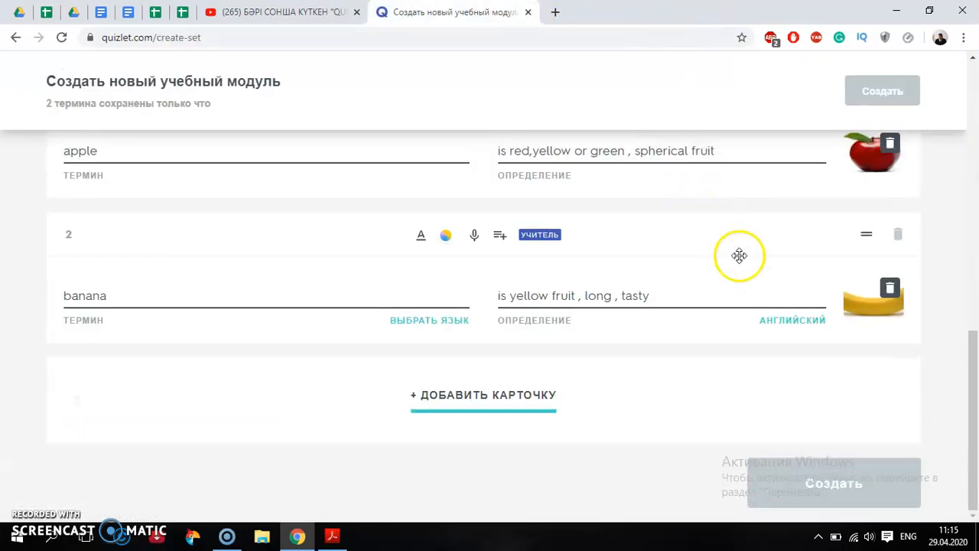
{"action": "left_click_drag", "start_coordinate": [863, 299], "coordinate": [852, 179]}
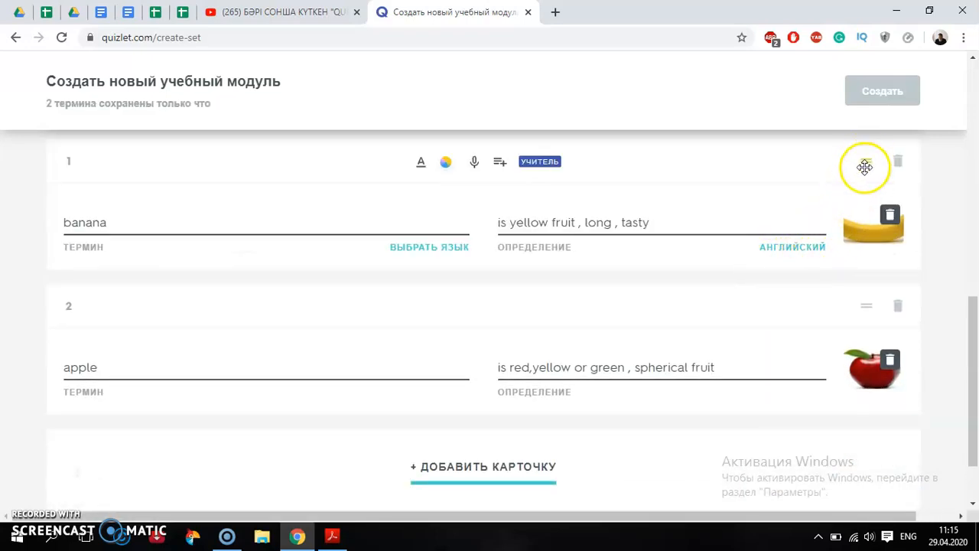
- Check the creation requirement for the study module and review its cards, diagram, title and description
{"action": "left_click_drag", "start_coordinate": [865, 161], "coordinate": [864, 164]}
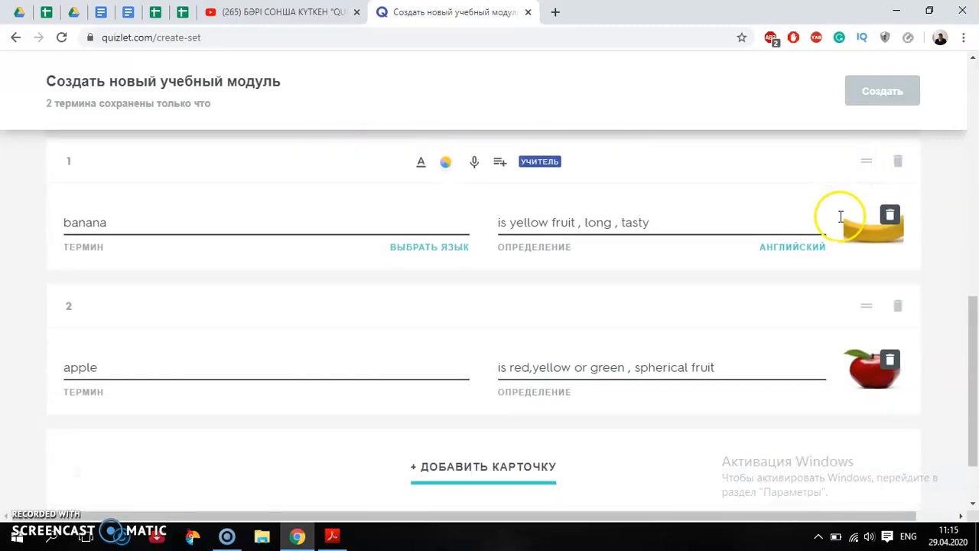
{"action": "scroll", "coordinate": [691, 360], "scroll_direction": "down", "scroll_amount": 1}
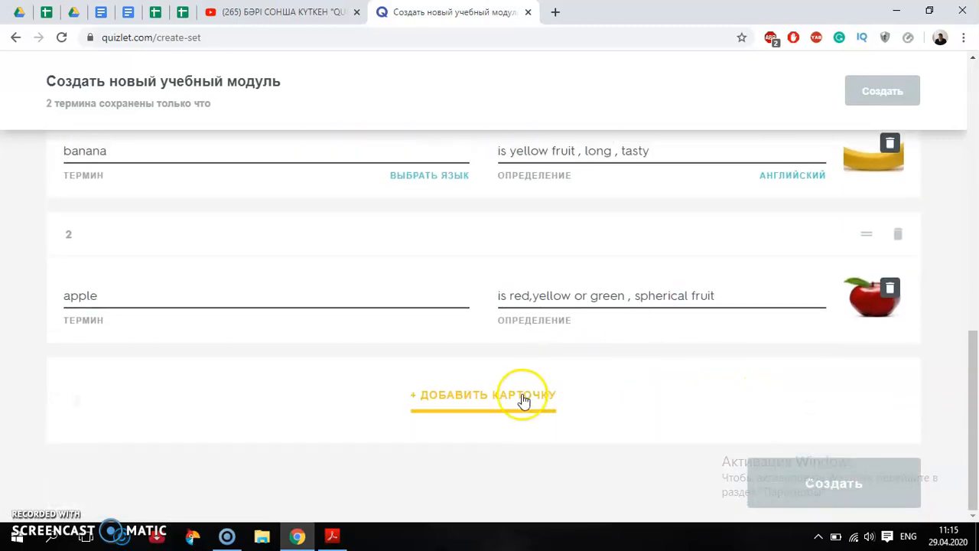
{"action": "mouse_move", "coordinate": [862, 475]}
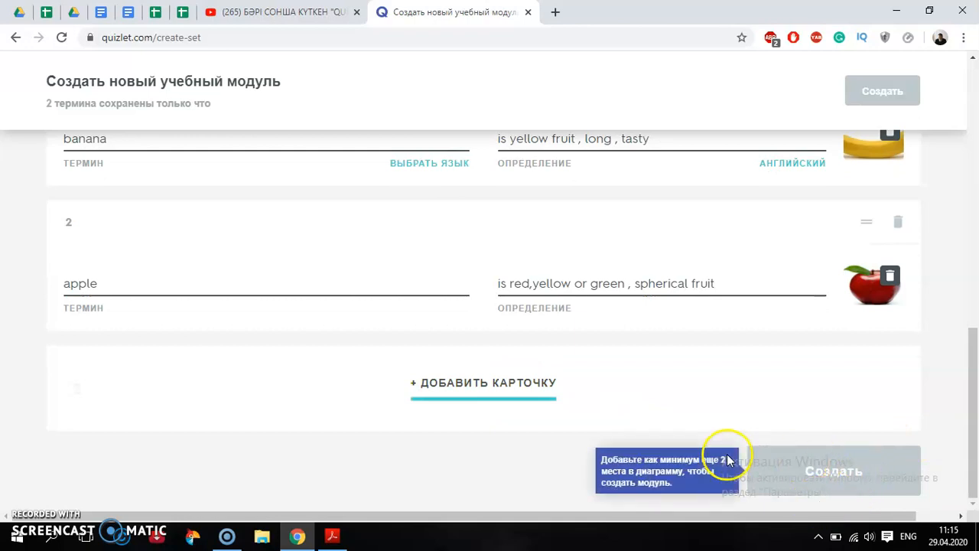
{"action": "mouse_move", "coordinate": [815, 487]}
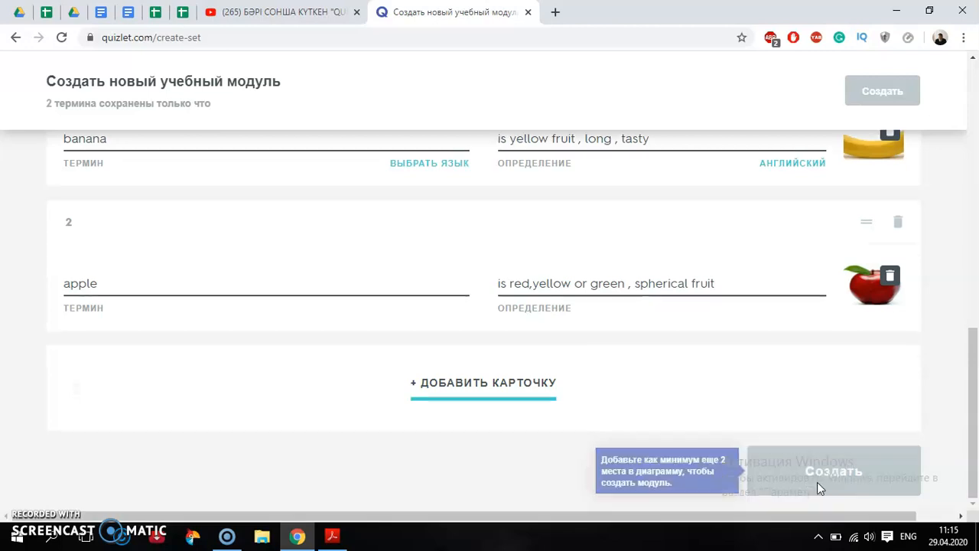
{"action": "scroll", "coordinate": [808, 364], "scroll_direction": "up", "scroll_amount": 1}
{"action": "scroll", "coordinate": [803, 364], "scroll_direction": "up", "scroll_amount": 4}
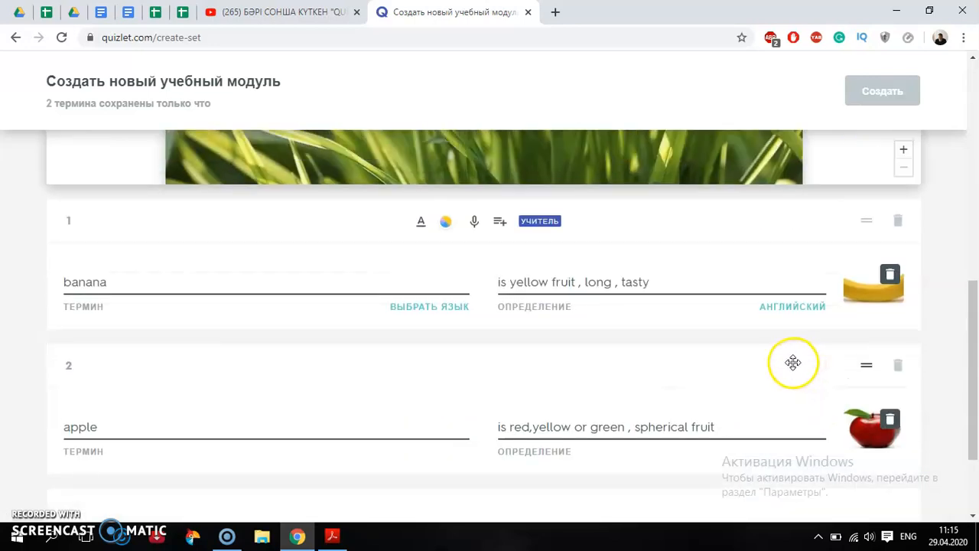
{"action": "scroll", "coordinate": [717, 375], "scroll_direction": "up", "scroll_amount": 2}
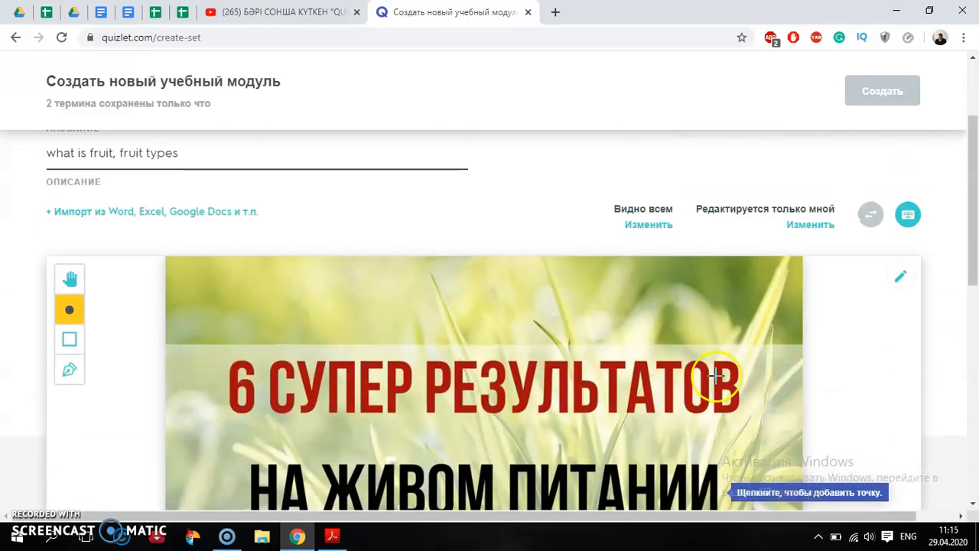
{"action": "scroll", "coordinate": [716, 375], "scroll_direction": "up", "scroll_amount": 2}
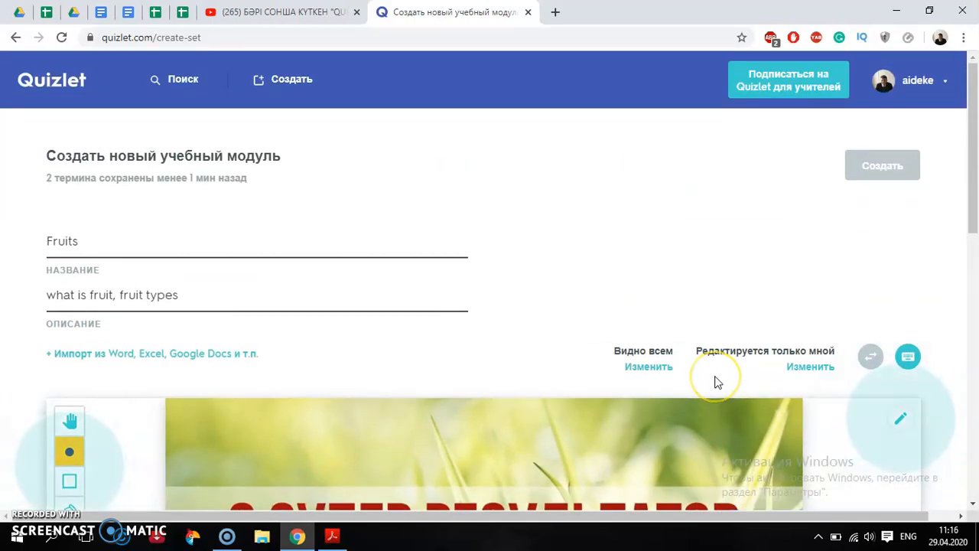
- Add a suggested picture of an orange to the orange card, the fourth in the module
{"action": "scroll", "coordinate": [716, 383], "scroll_direction": "down", "scroll_amount": 4}
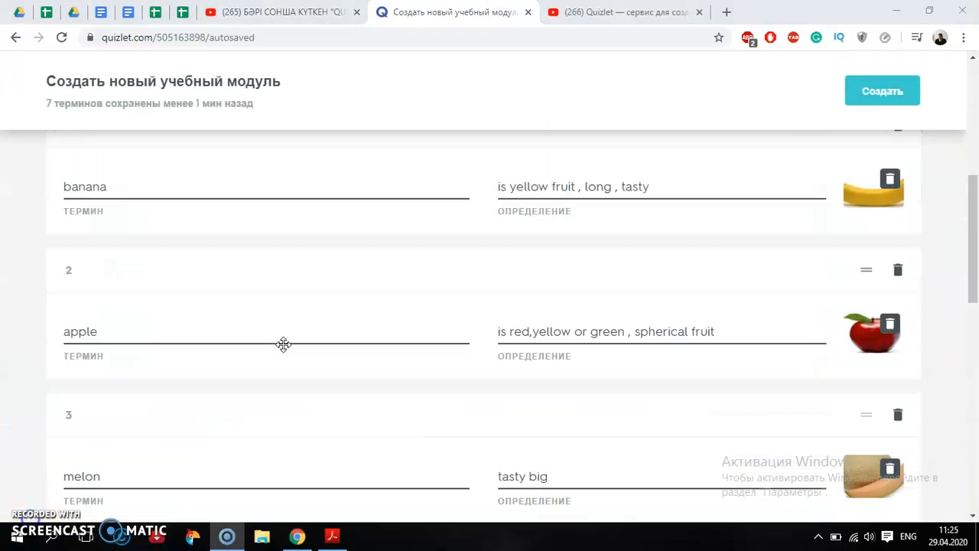
{"action": "scroll", "coordinate": [283, 344], "scroll_direction": "down", "scroll_amount": 2}
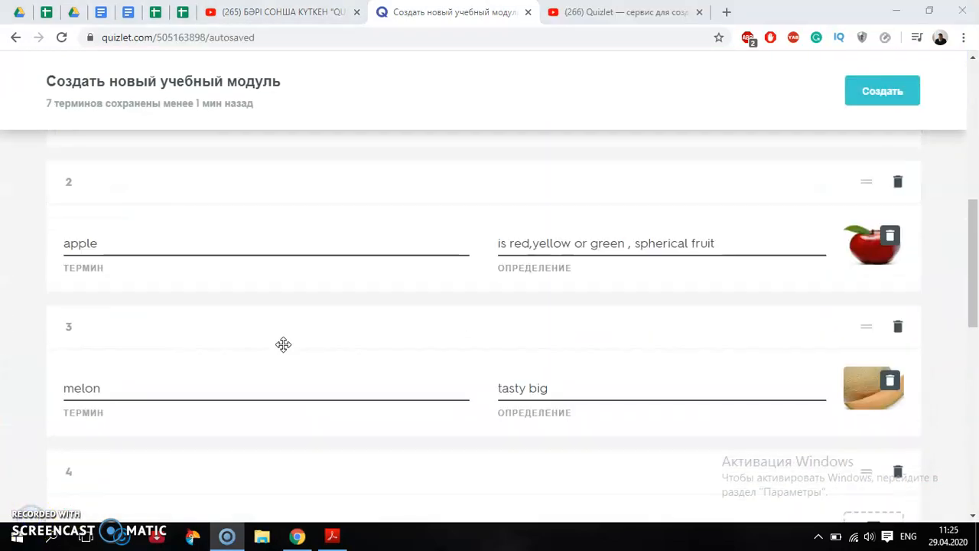
{"action": "scroll", "coordinate": [267, 323], "scroll_direction": "down", "scroll_amount": 1}
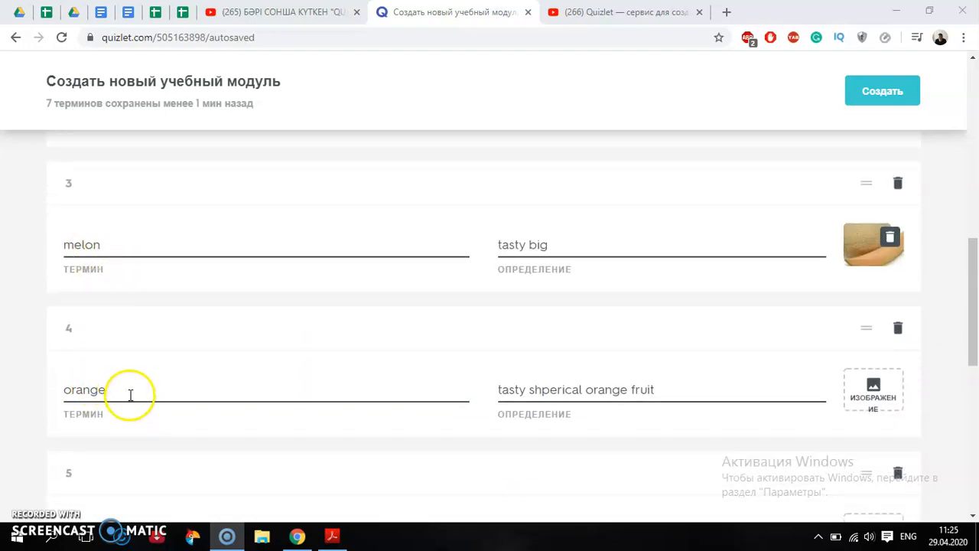
{"action": "scroll", "coordinate": [191, 375], "scroll_direction": "down", "scroll_amount": 1}
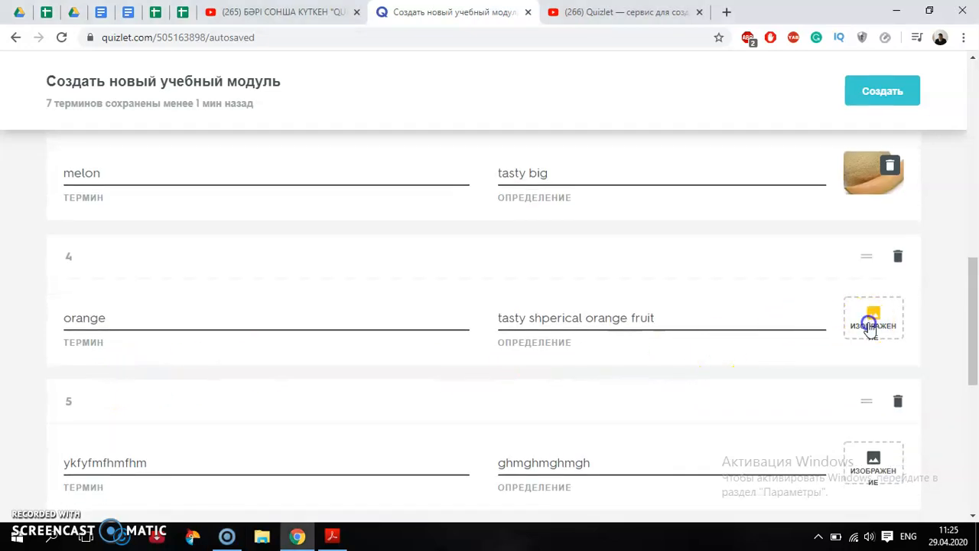
{"action": "left_click", "coordinate": [872, 322]}
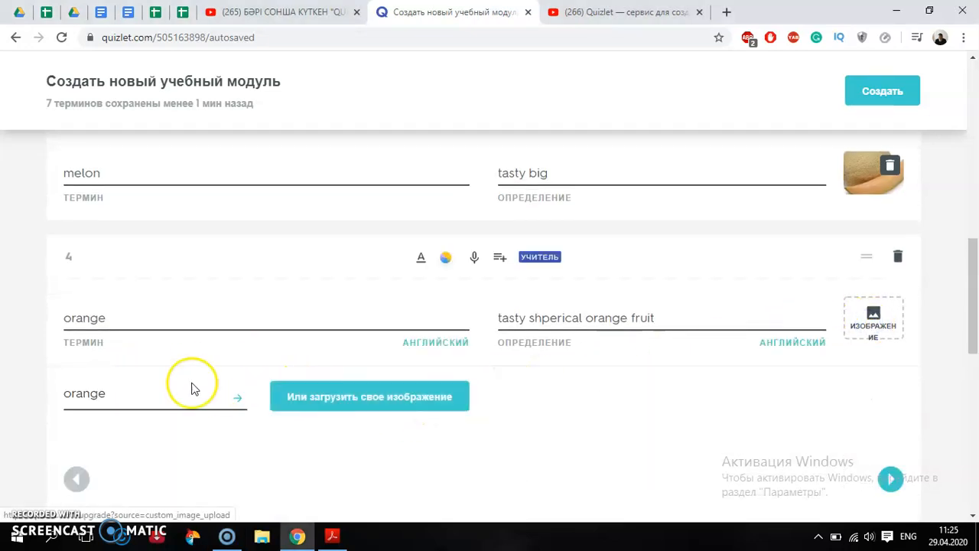
{"action": "scroll", "coordinate": [306, 428], "scroll_direction": "down", "scroll_amount": 1}
{"action": "left_click", "coordinate": [217, 394]}
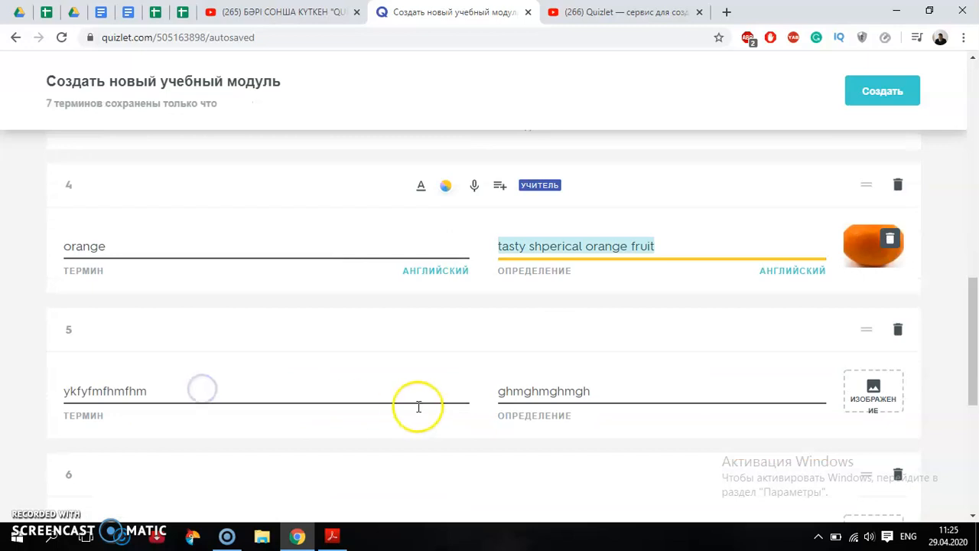
- Review the remaining cards and examine the orange card's term, definition and voice recording option
{"action": "scroll", "coordinate": [418, 404], "scroll_direction": "down", "scroll_amount": 1}
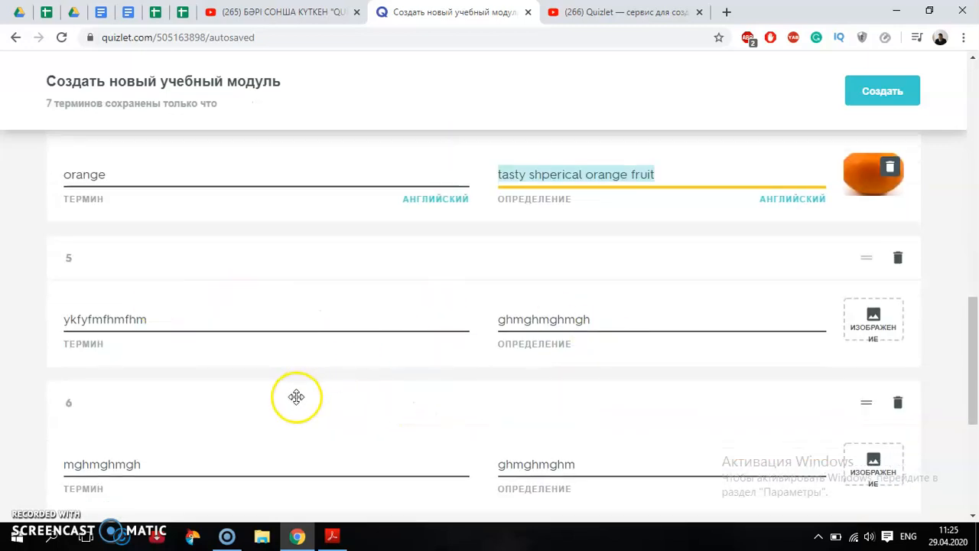
{"action": "scroll", "coordinate": [298, 398], "scroll_direction": "down", "scroll_amount": 1}
{"action": "scroll", "coordinate": [375, 348], "scroll_direction": "down", "scroll_amount": 2}
{"action": "scroll", "coordinate": [374, 350], "scroll_direction": "up", "scroll_amount": 4}
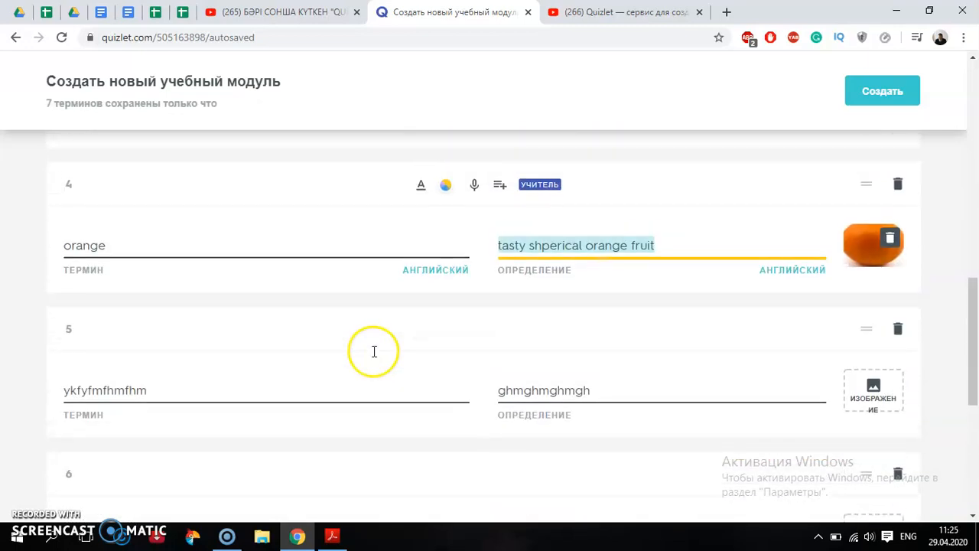
{"action": "scroll", "coordinate": [371, 352], "scroll_direction": "down", "scroll_amount": 4}
{"action": "scroll", "coordinate": [369, 354], "scroll_direction": "up", "scroll_amount": 6}
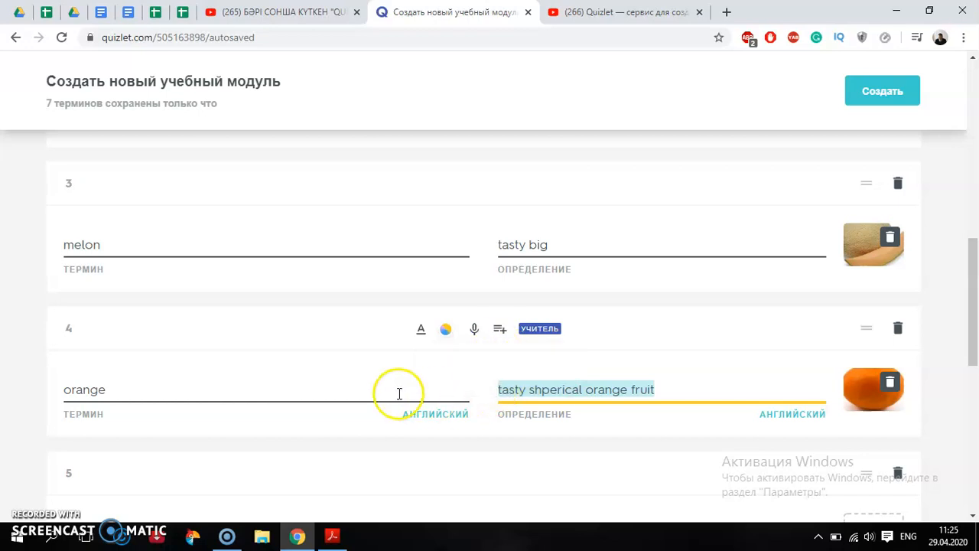
{"action": "left_click", "coordinate": [96, 397]}
{"action": "left_click_drag", "start_coordinate": [96, 397], "coordinate": [43, 397]}
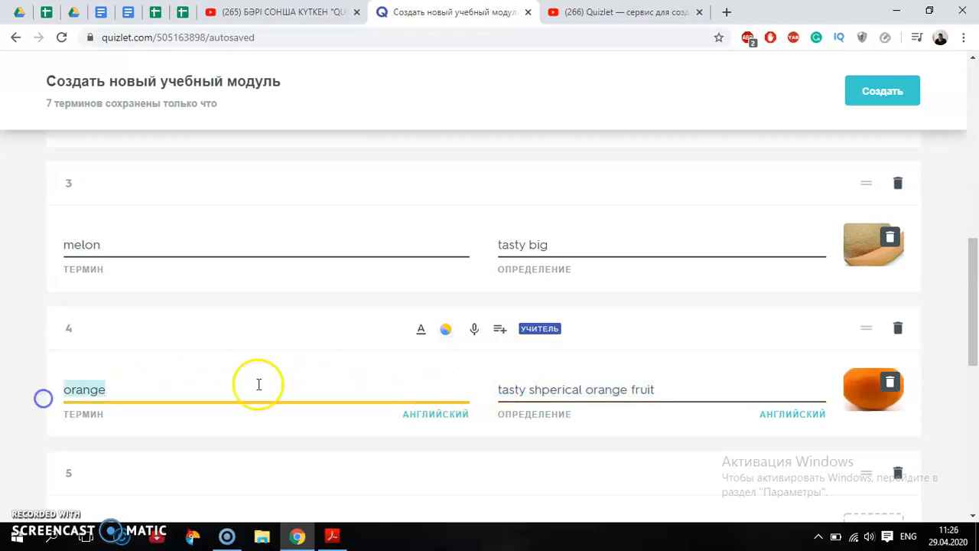
{"action": "left_click_drag", "start_coordinate": [677, 393], "coordinate": [530, 379]}
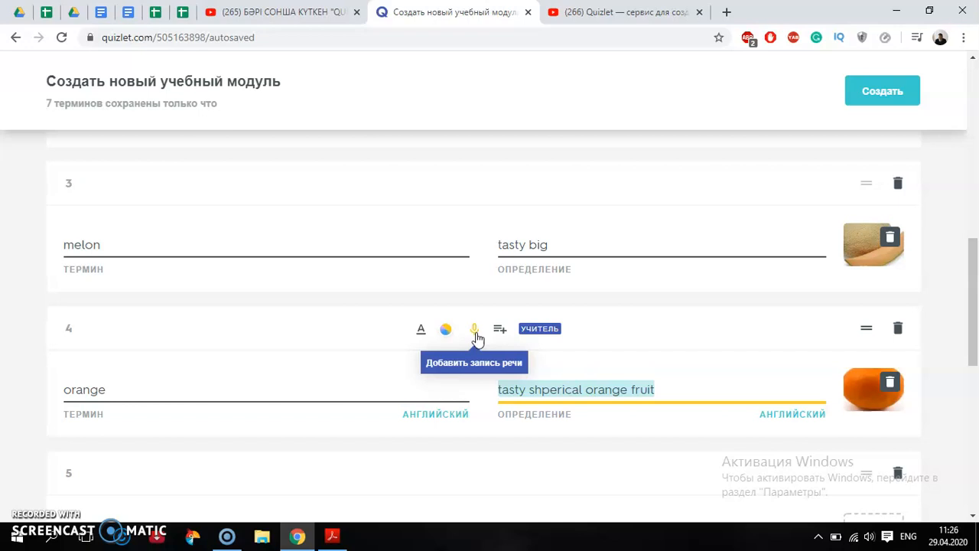
- Create the Fruits study module from the entered cards
{"action": "scroll", "coordinate": [514, 346], "scroll_direction": "down", "scroll_amount": 7}
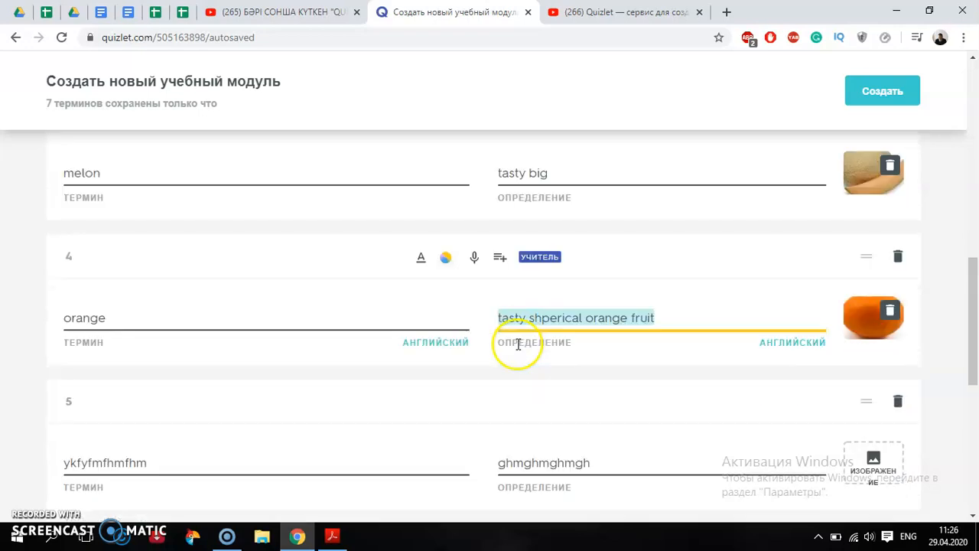
{"action": "left_click", "coordinate": [788, 480]}
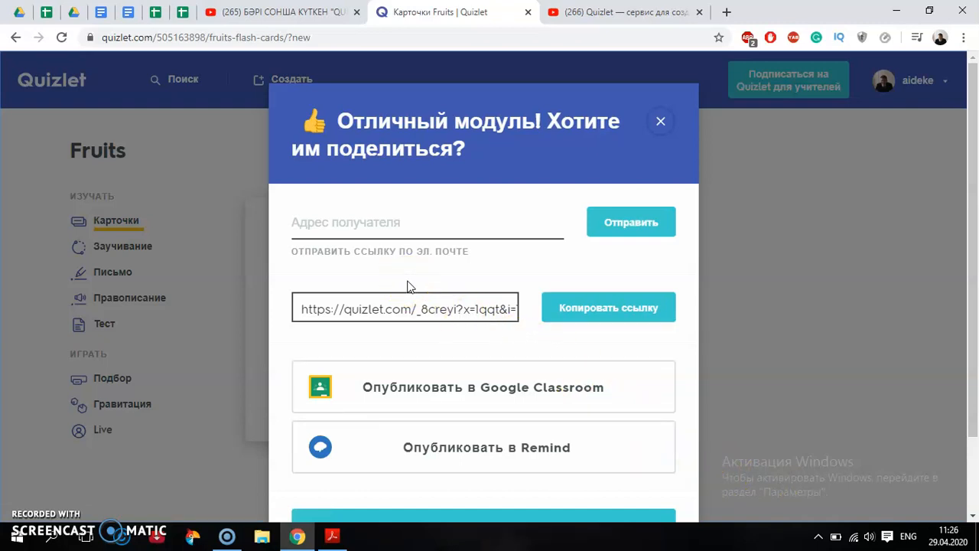
- Look over the sharing options for the new module and copy its share link
{"action": "left_click_drag", "start_coordinate": [297, 307], "coordinate": [486, 321]}
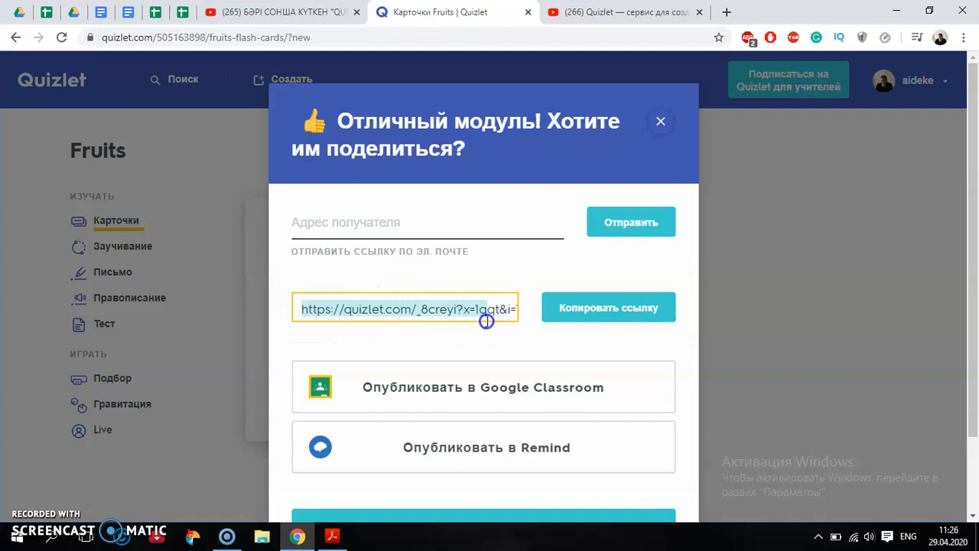
{"action": "left_click", "coordinate": [561, 317]}
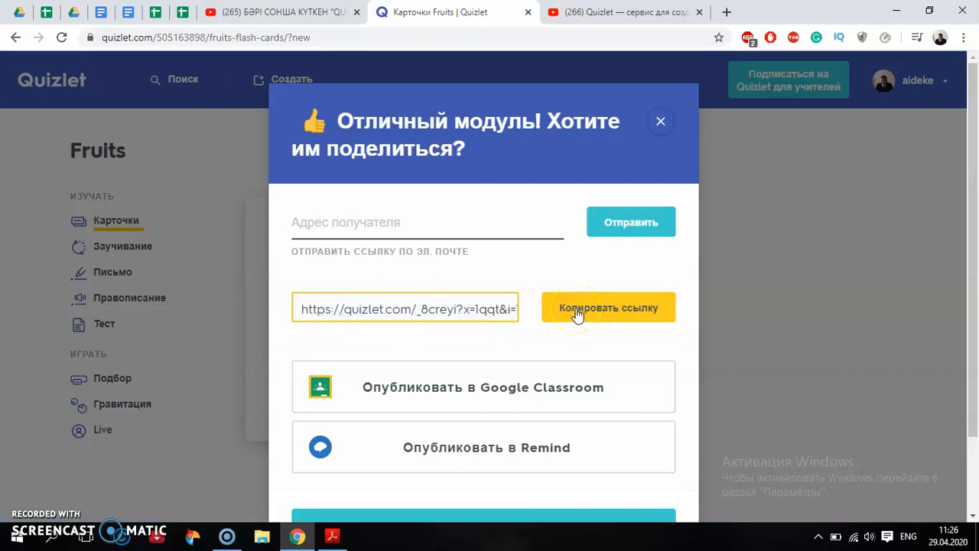
{"action": "scroll", "coordinate": [572, 316], "scroll_direction": "down", "scroll_amount": 2}
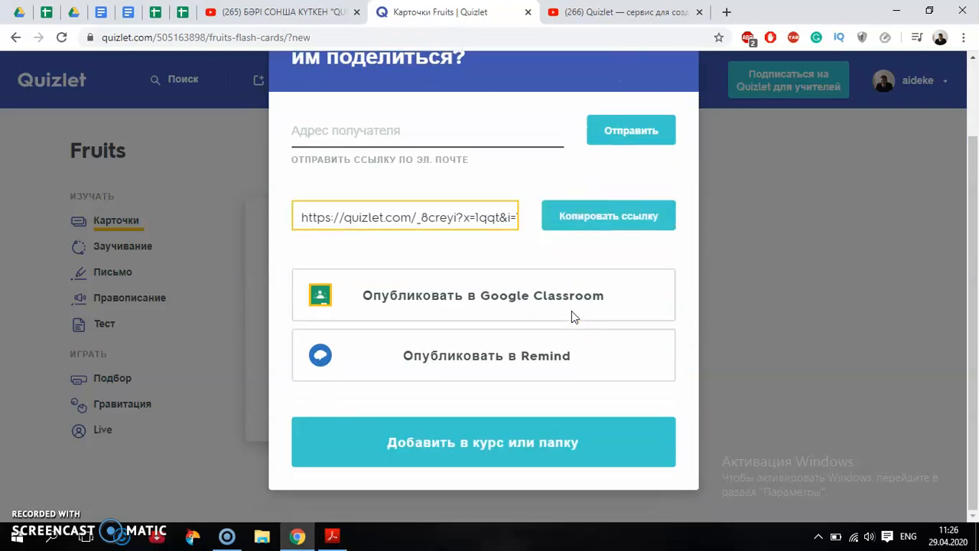
{"action": "scroll", "coordinate": [573, 315], "scroll_direction": "up", "scroll_amount": 2}
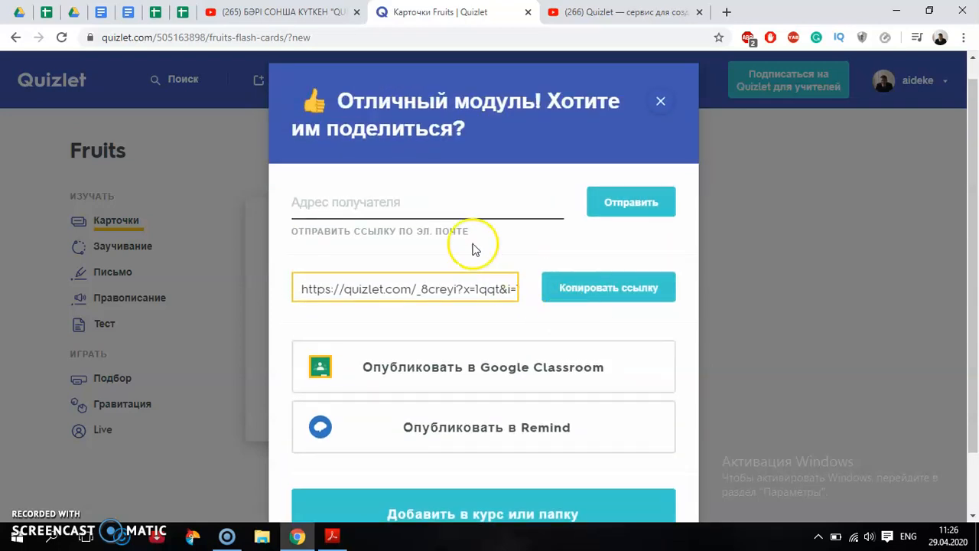
{"action": "left_click", "coordinate": [376, 205]}
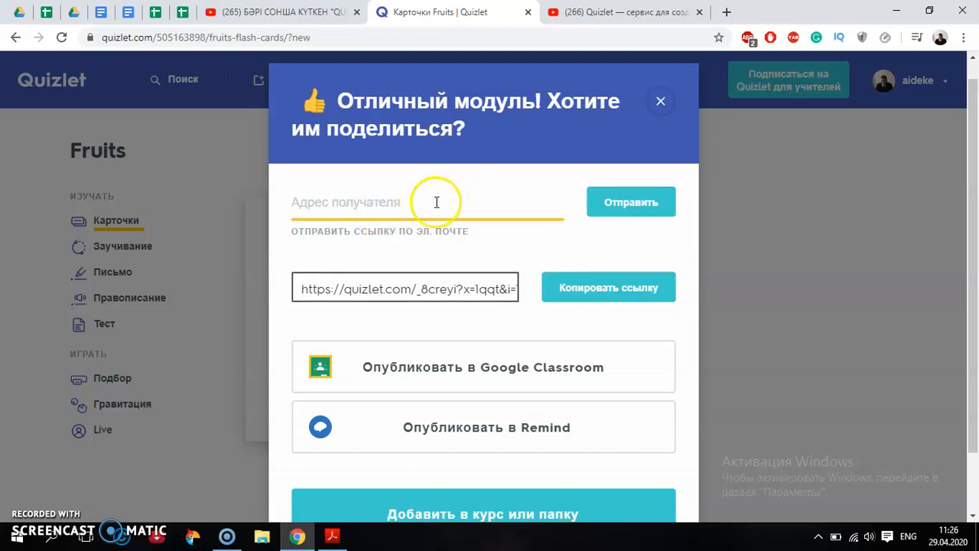
{"action": "scroll", "coordinate": [470, 240], "scroll_direction": "down", "scroll_amount": 1}
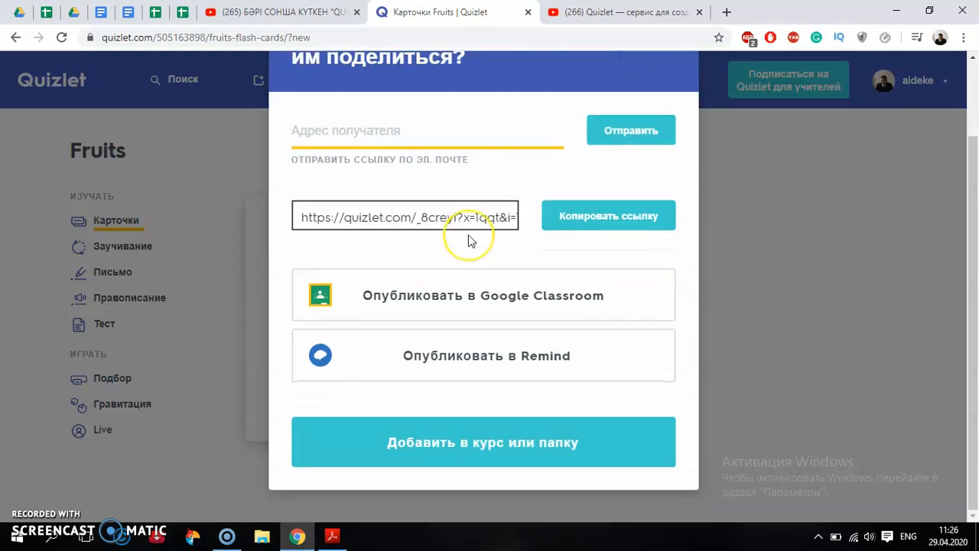
{"action": "left_click", "coordinate": [628, 218]}
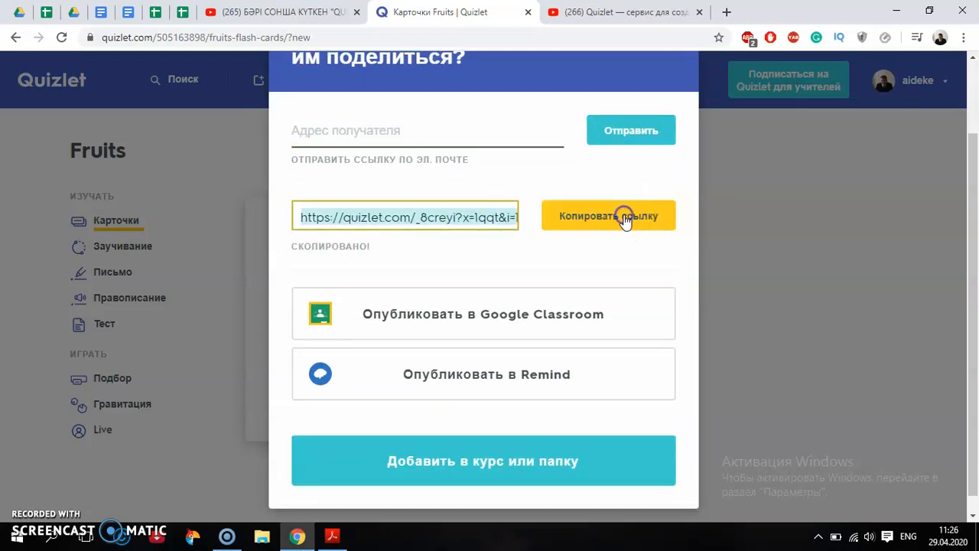
{"action": "left_click", "coordinate": [612, 224]}
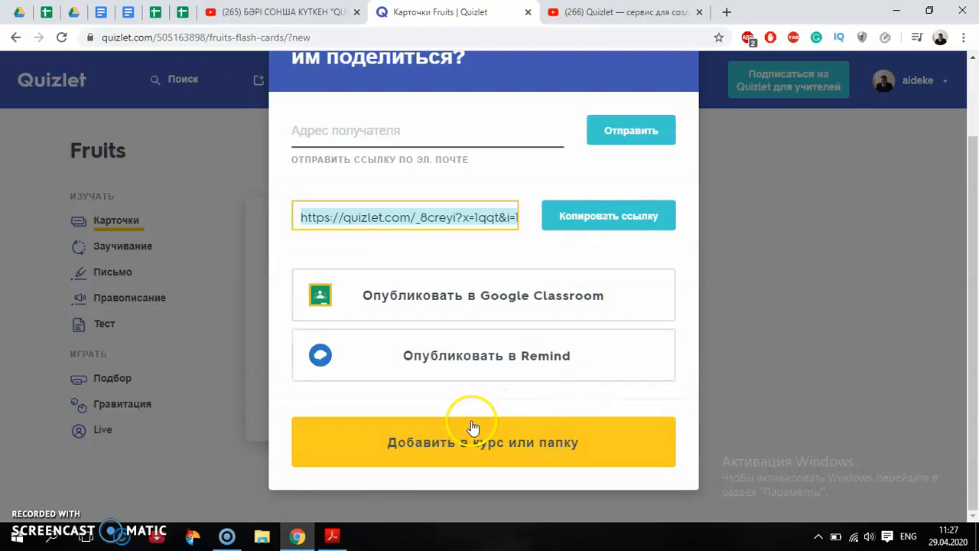
{"action": "left_click", "coordinate": [507, 453]}
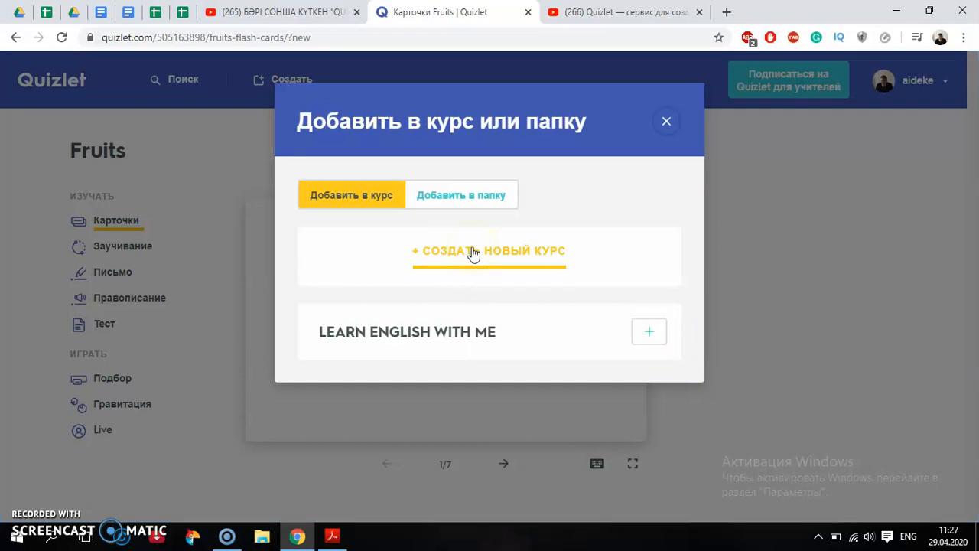
{"action": "left_click", "coordinate": [475, 260]}
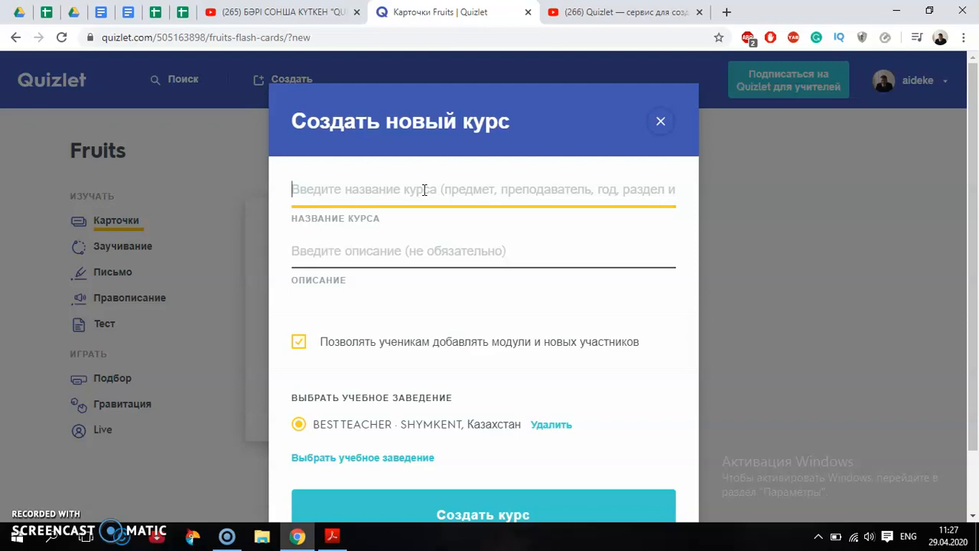
{"action": "left_click", "coordinate": [657, 123]}
- Flip through the banana, apple and melon flashcards to view each card's definition and picture
{"action": "scroll", "coordinate": [204, 233], "scroll_direction": "down", "scroll_amount": 1}
{"action": "scroll", "coordinate": [204, 233], "scroll_direction": "up", "scroll_amount": 1}
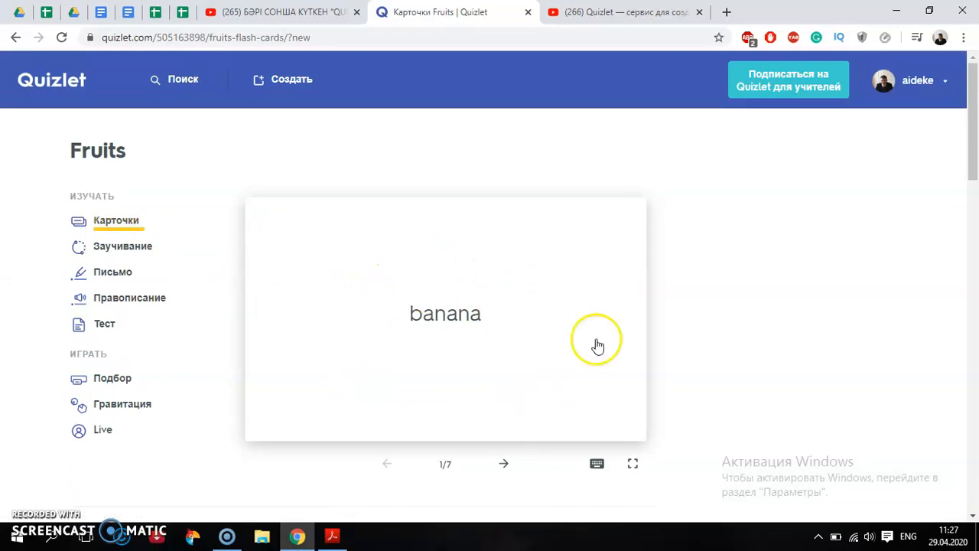
{"action": "left_click", "coordinate": [547, 282]}
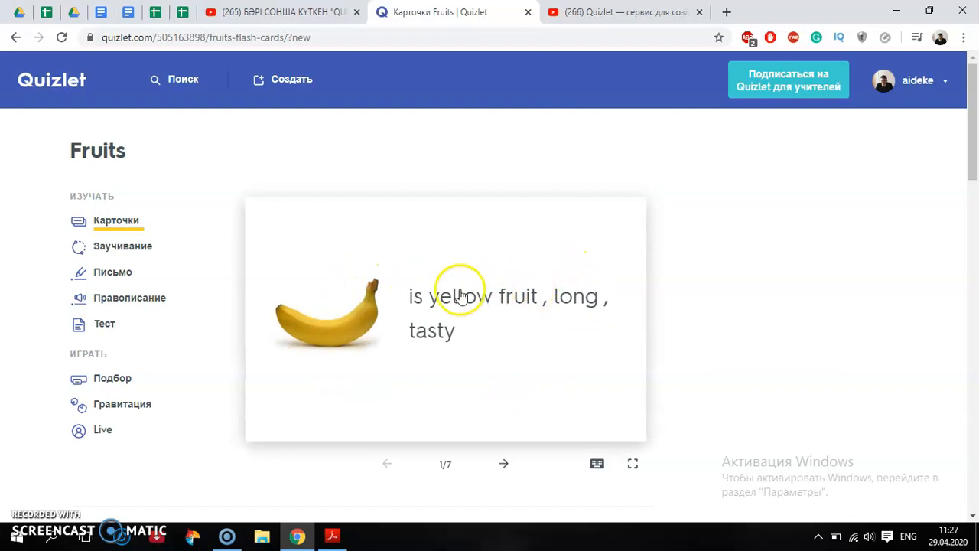
{"action": "left_click", "coordinate": [513, 468]}
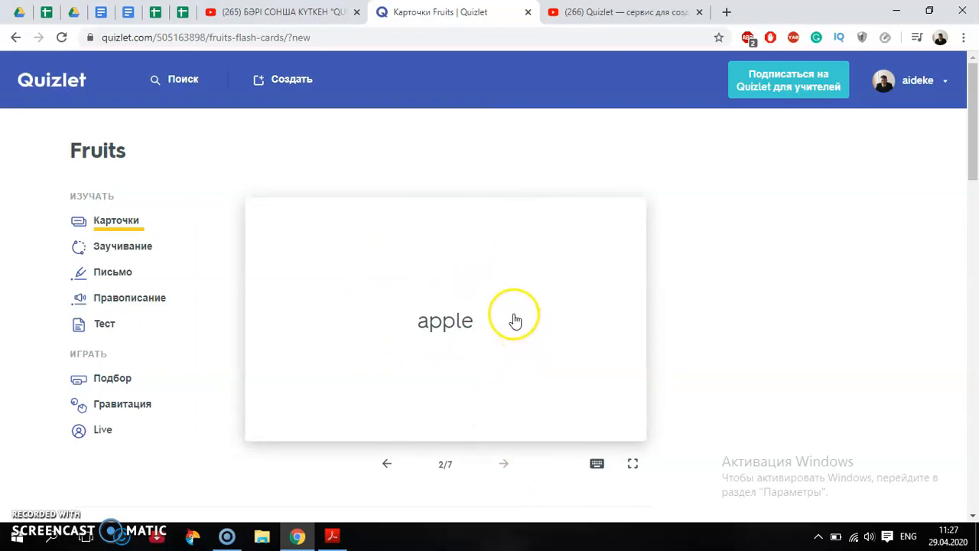
{"action": "left_click", "coordinate": [548, 296]}
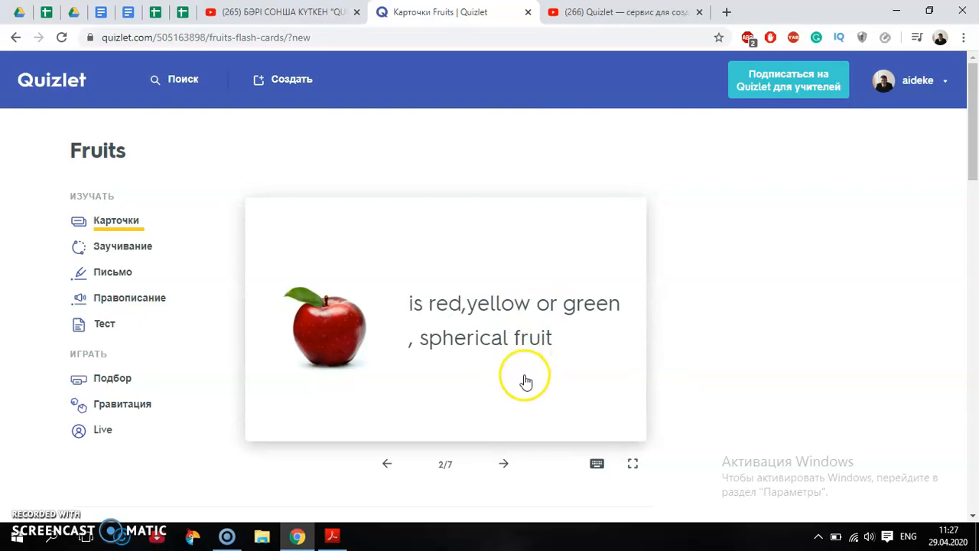
{"action": "left_click", "coordinate": [502, 462]}
{"action": "left_click", "coordinate": [525, 313]}
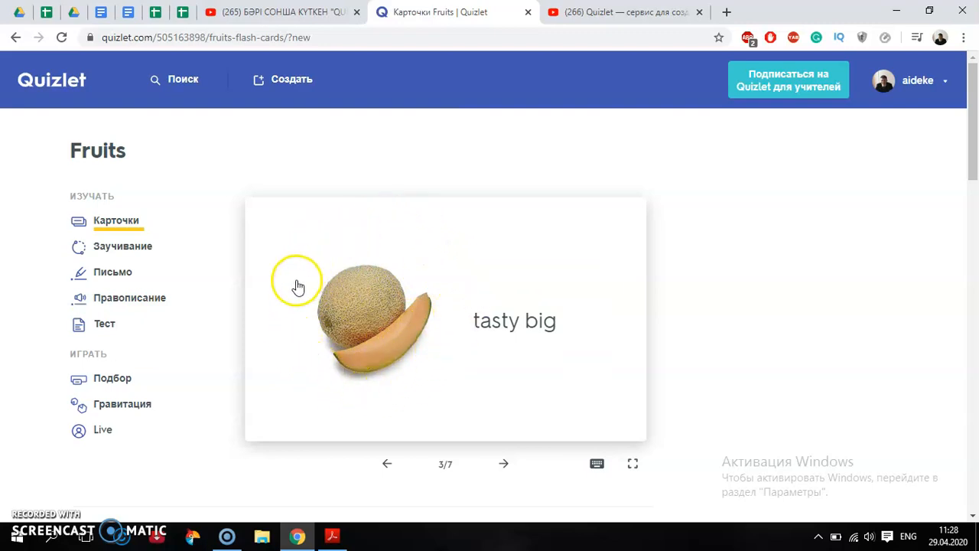
- Try the Заучивание study mode, choosing "orange" and "melon" for the first two pictured questions, and return to the module page
{"action": "scroll", "coordinate": [285, 307], "scroll_direction": "down", "scroll_amount": 2}
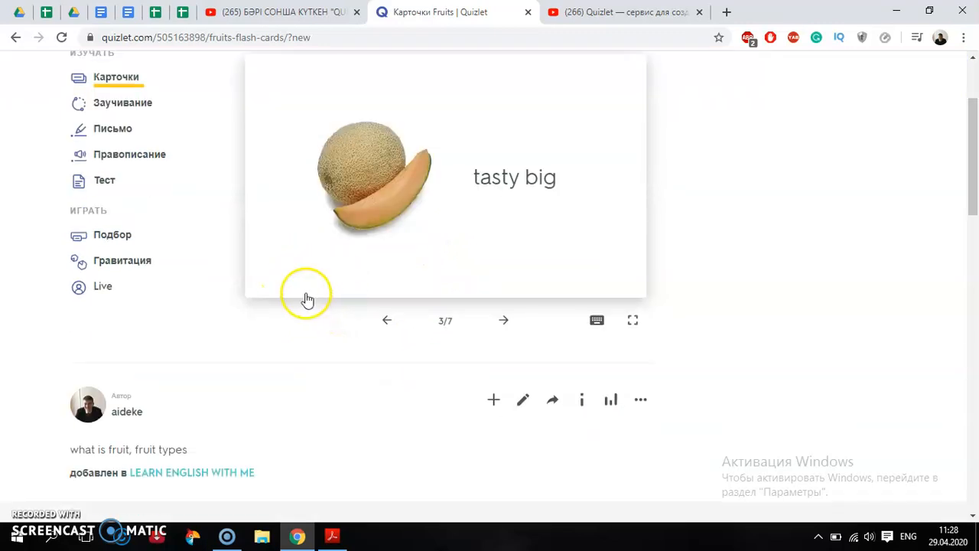
{"action": "scroll", "coordinate": [306, 298], "scroll_direction": "up", "scroll_amount": 1}
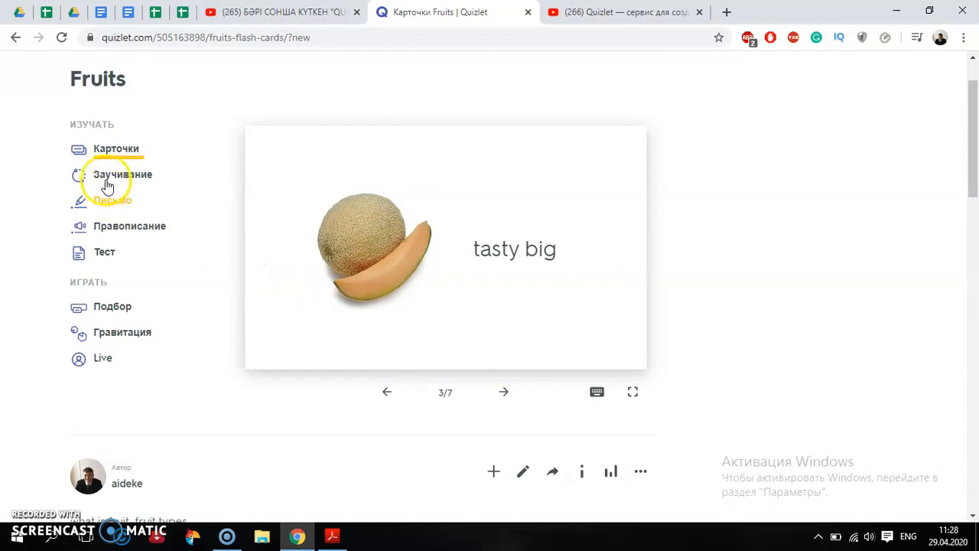
{"action": "left_click", "coordinate": [108, 179]}
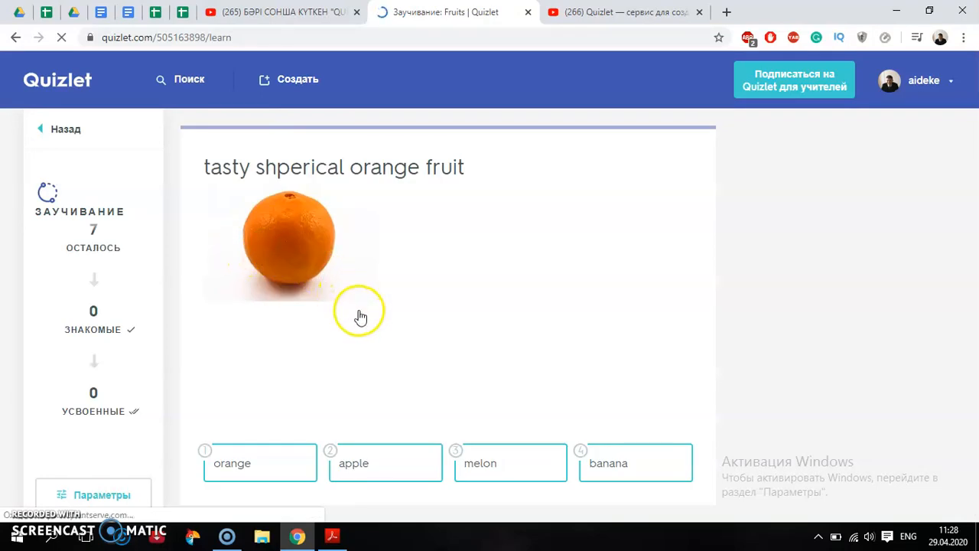
{"action": "left_click", "coordinate": [235, 463]}
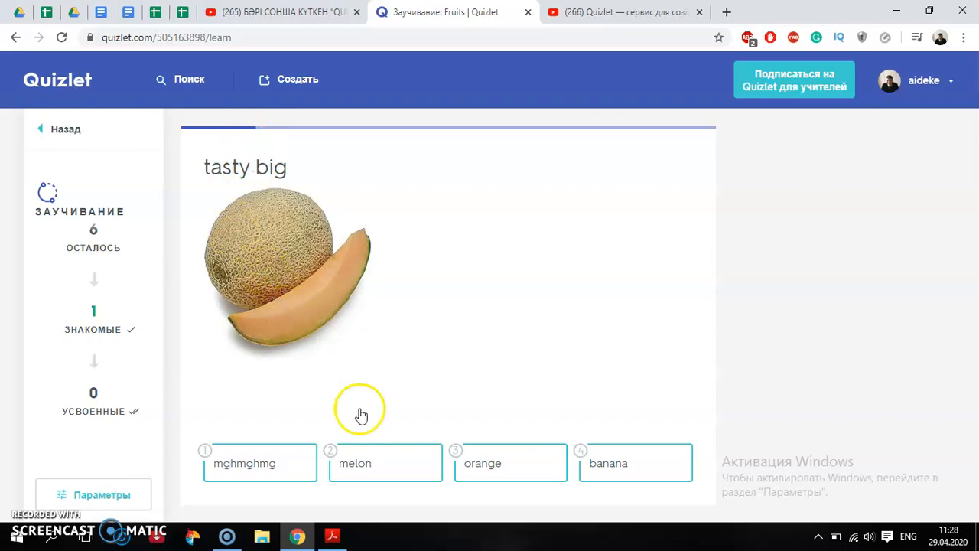
{"action": "left_click", "coordinate": [370, 465]}
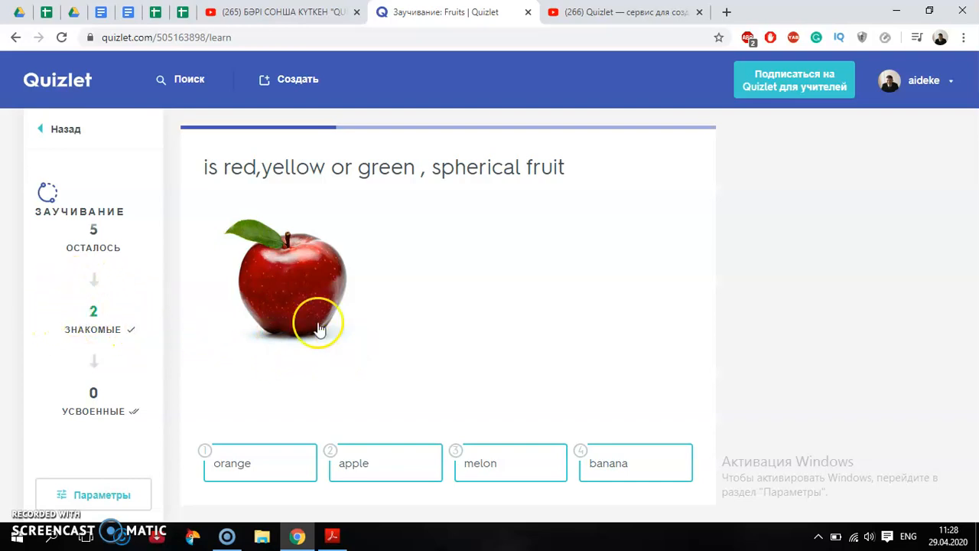
{"action": "left_click", "coordinate": [67, 130]}
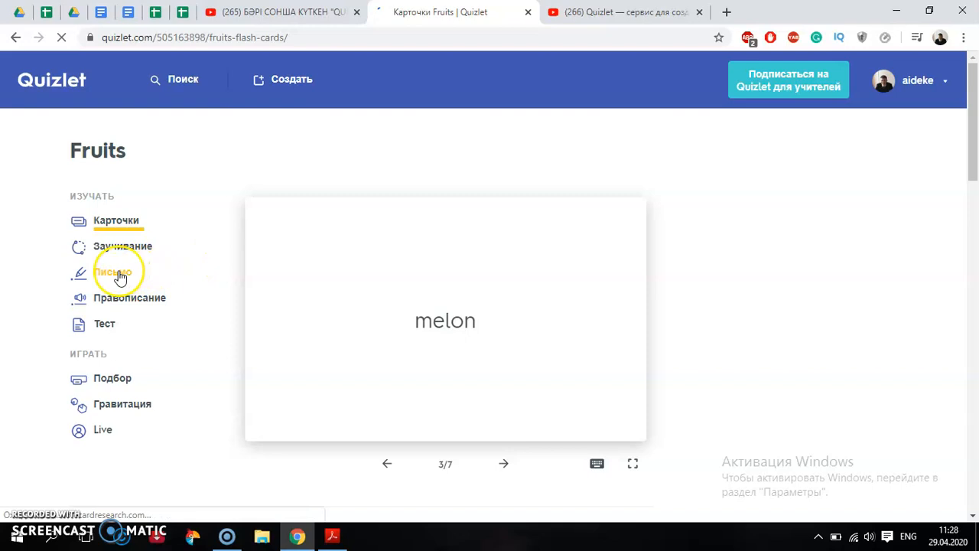
- Start the Письмо study mode, answer the yellow fruit question with "banana" and play the answer's pronunciation
{"action": "left_click", "coordinate": [118, 274]}
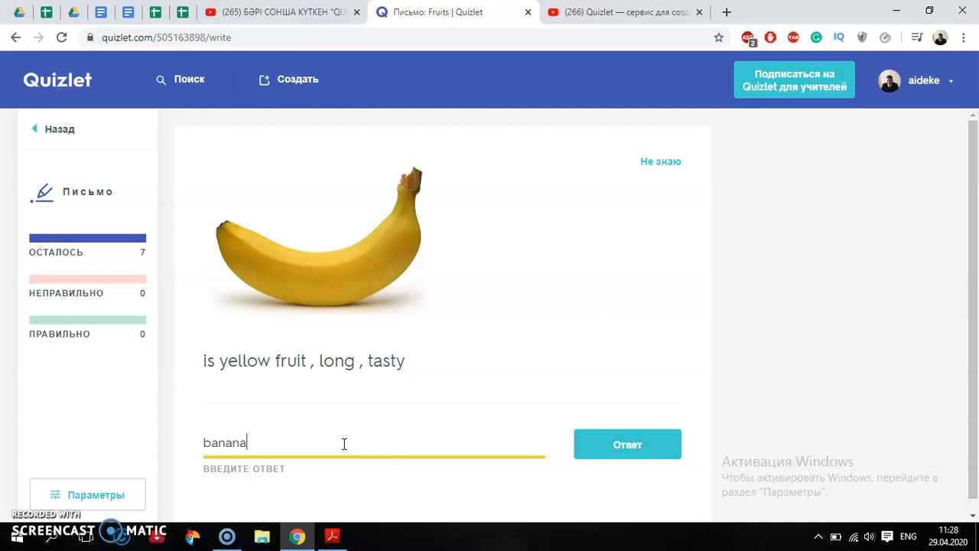
{"action": "left_click", "coordinate": [627, 443]}
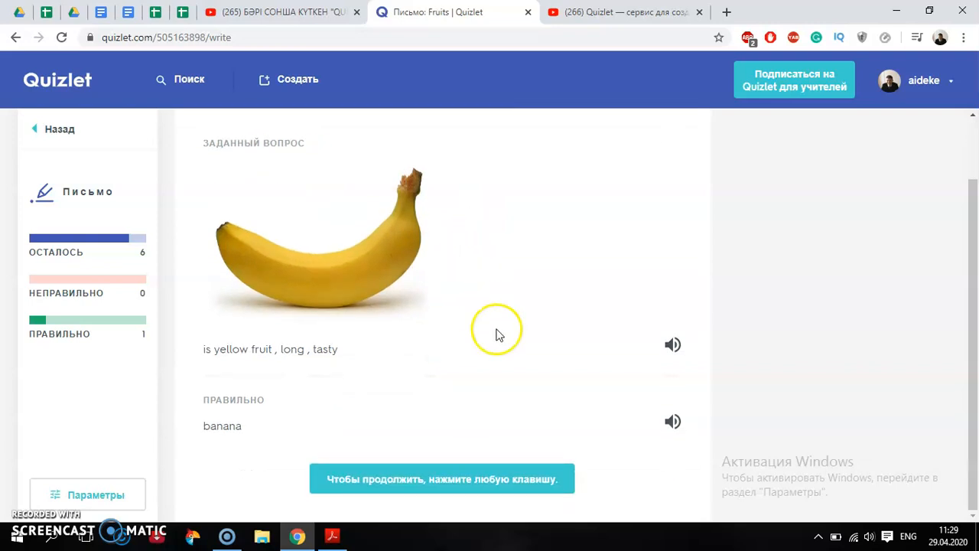
{"action": "left_click", "coordinate": [654, 422]}
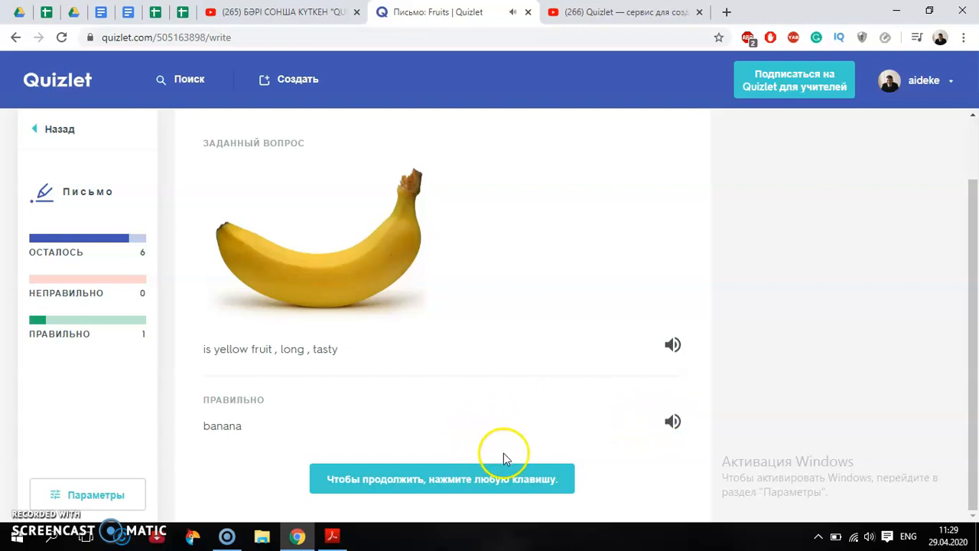
{"action": "left_click", "coordinate": [453, 488]}
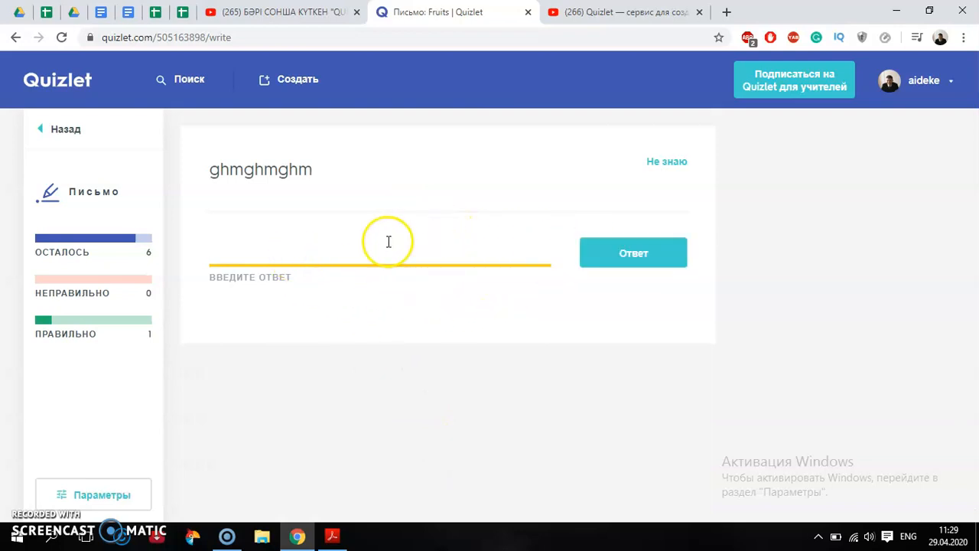
- Submit "csdcsdv" as the written answer for the ghmghmghm card and continue to the following question
{"action": "type", "text": "csdcsdv"}
{"action": "left_click", "coordinate": [647, 258]}
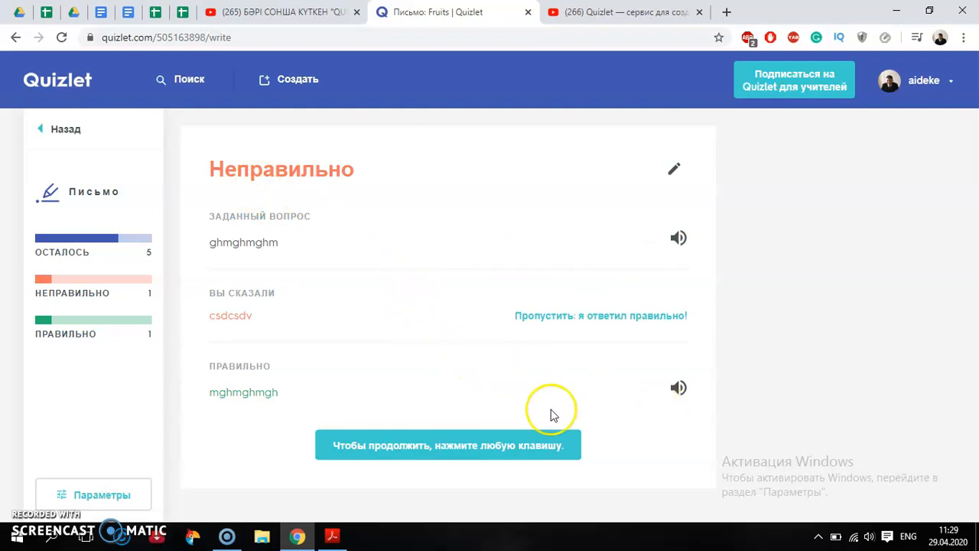
{"action": "left_click", "coordinate": [483, 440]}
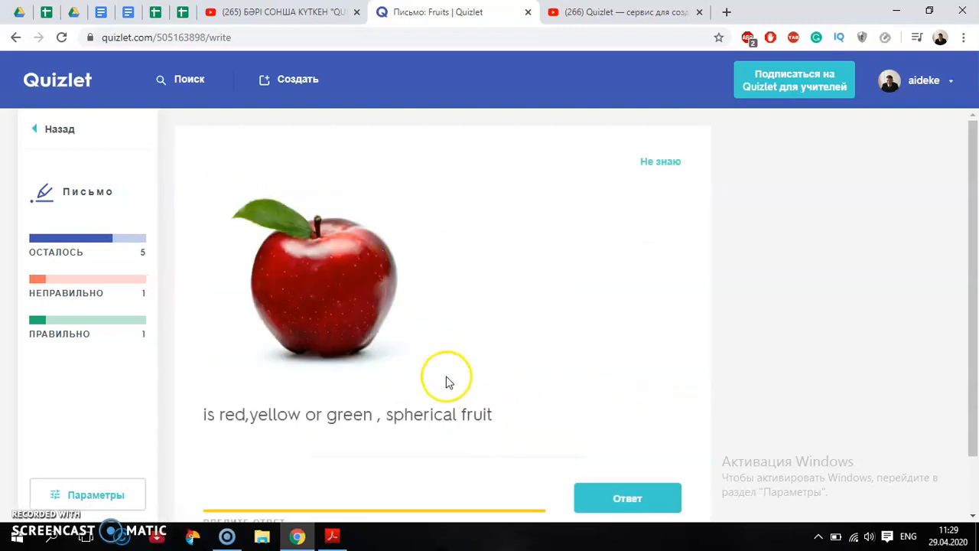
- Answer the red, yellow or green spherical fruit question with "apple", review its result, and return to the module page
{"action": "scroll", "coordinate": [449, 382], "scroll_direction": "down", "scroll_amount": 1}
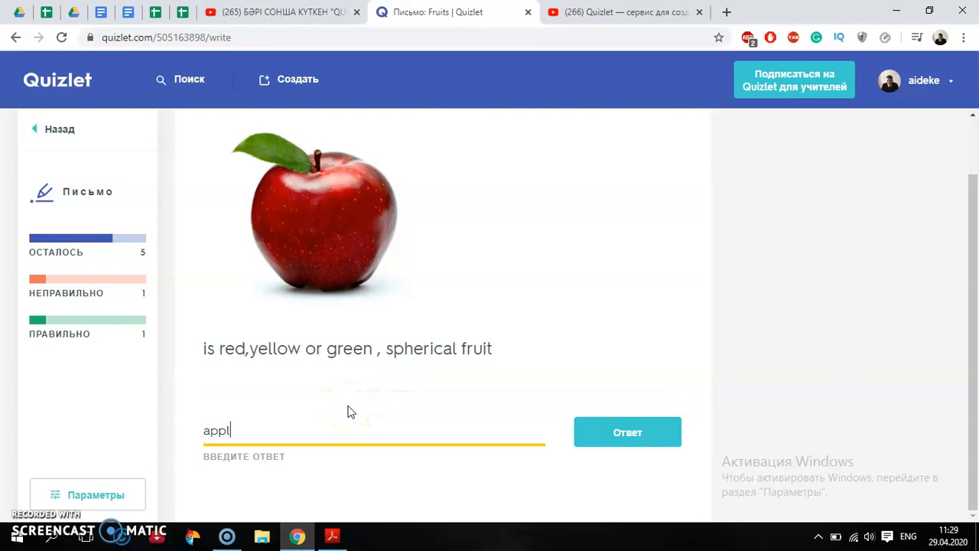
{"action": "left_click", "coordinate": [647, 438]}
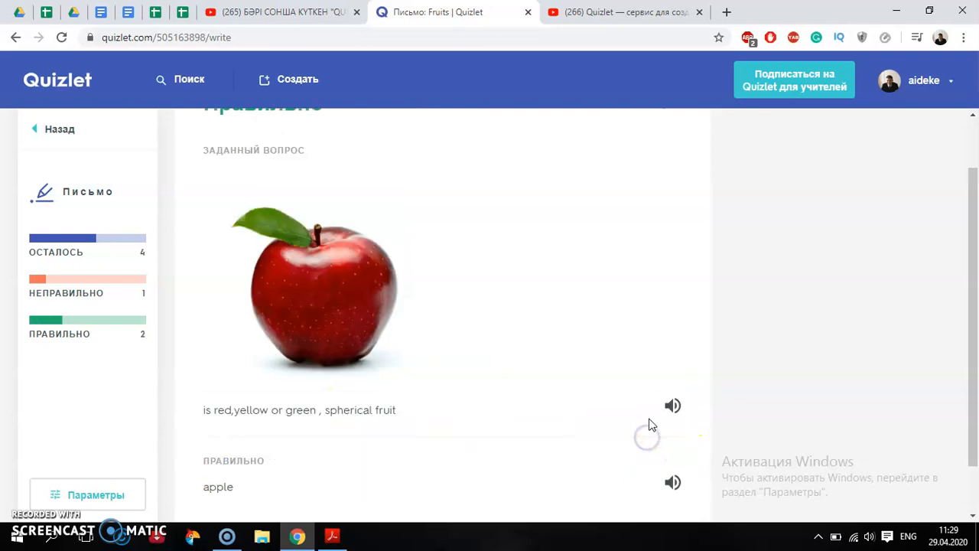
{"action": "scroll", "coordinate": [526, 327], "scroll_direction": "down", "scroll_amount": 1}
{"action": "scroll", "coordinate": [373, 289], "scroll_direction": "up", "scroll_amount": 2}
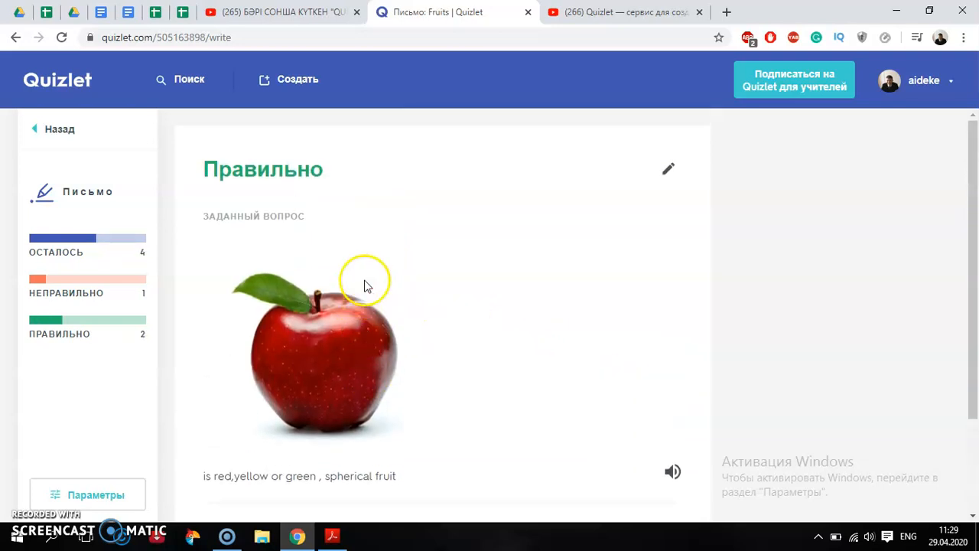
{"action": "scroll", "coordinate": [359, 284], "scroll_direction": "down", "scroll_amount": 1}
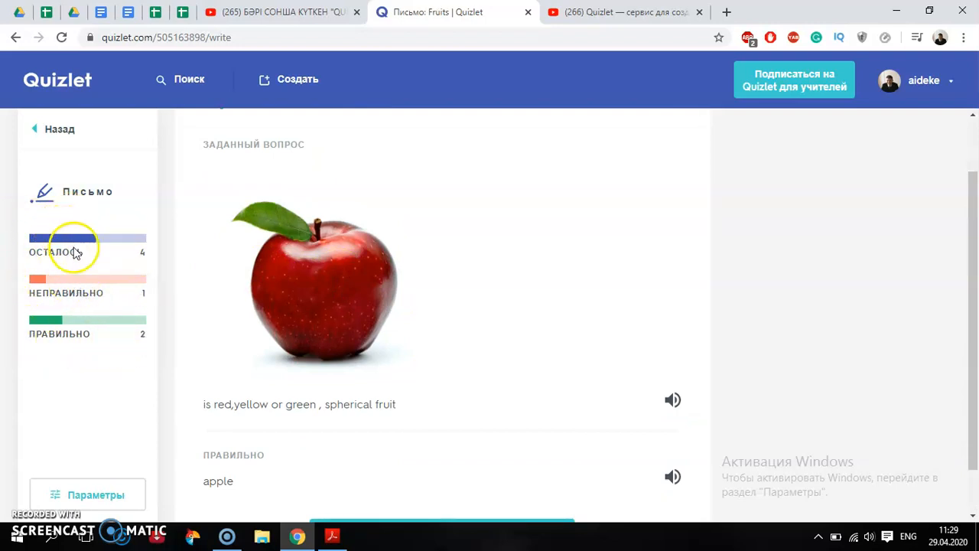
{"action": "left_click", "coordinate": [50, 132]}
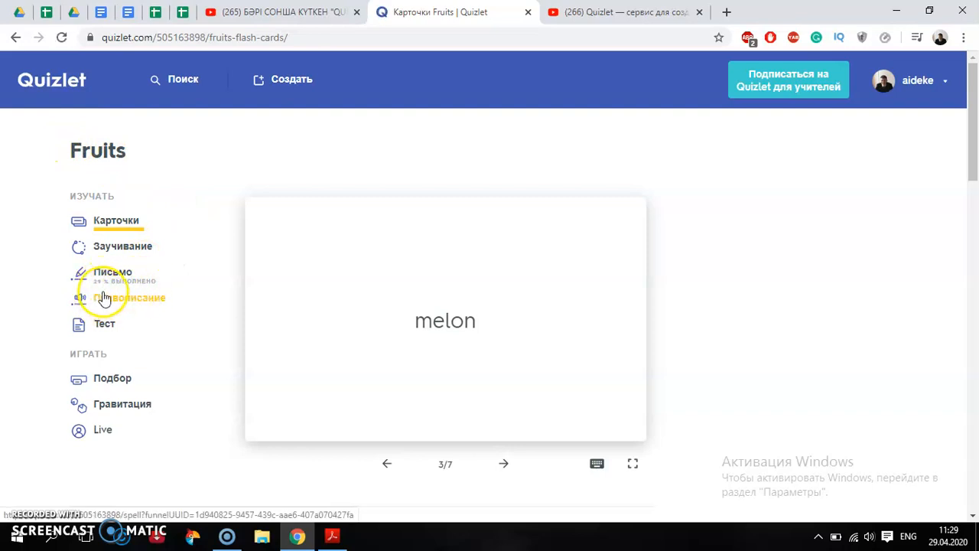
- Start the Правописание study mode and enter "banana" as the spelling for the first card
{"action": "left_click", "coordinate": [112, 304]}
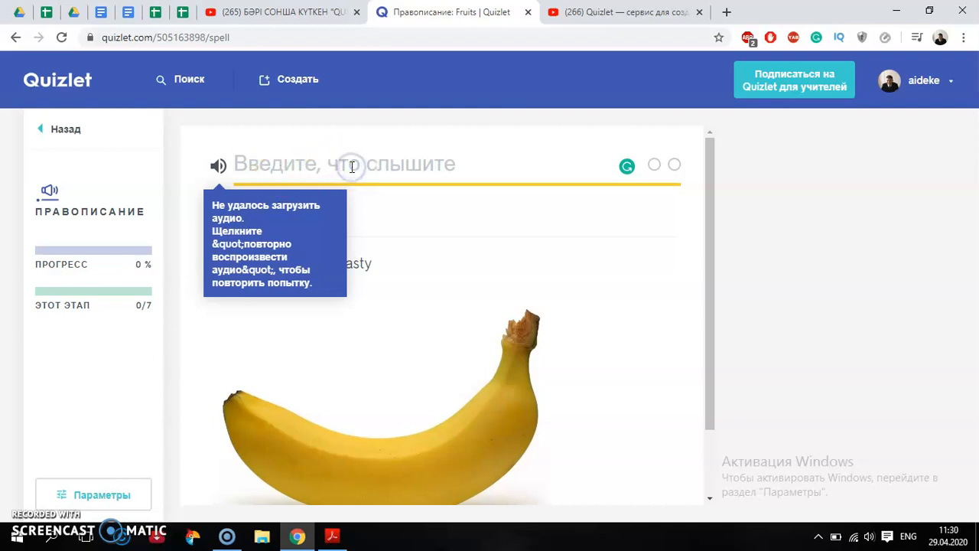
{"action": "type", "text": "banana"}
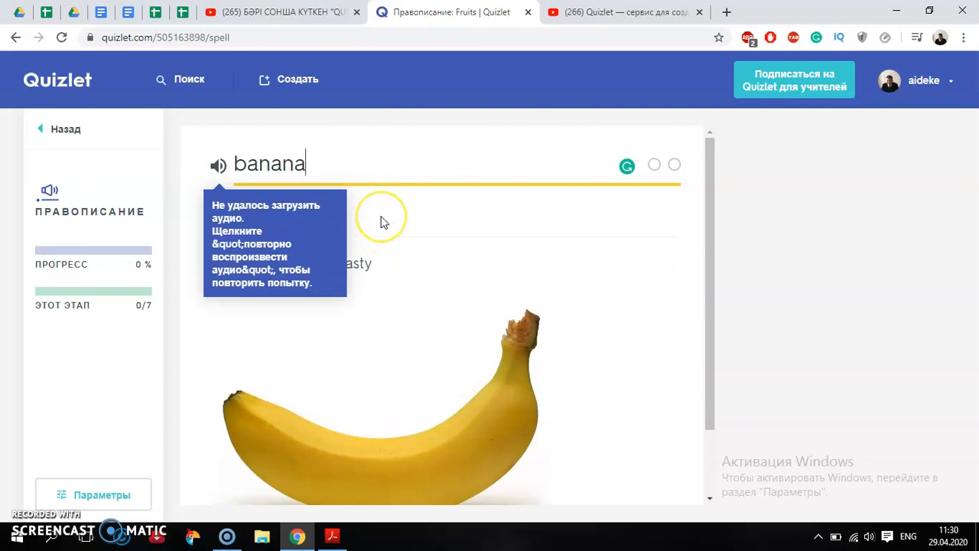
{"action": "left_click", "coordinate": [413, 186]}
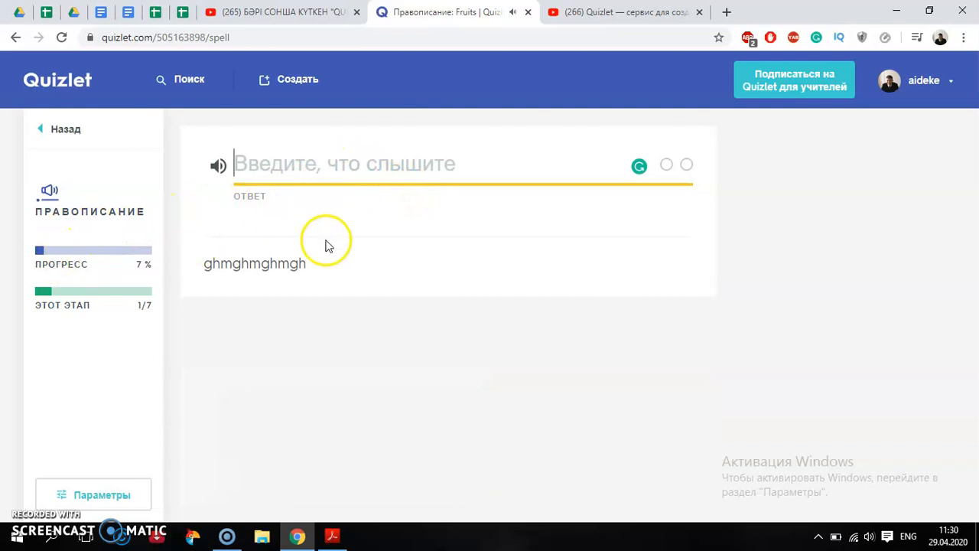
- Try the spellings "fgjfgnfgn" and "nj,hj,hj" for the ghmghmghmgh card, and return to the module page
{"action": "type", "text": "fgjfgnfgn"}
{"action": "key", "text": "Return"}
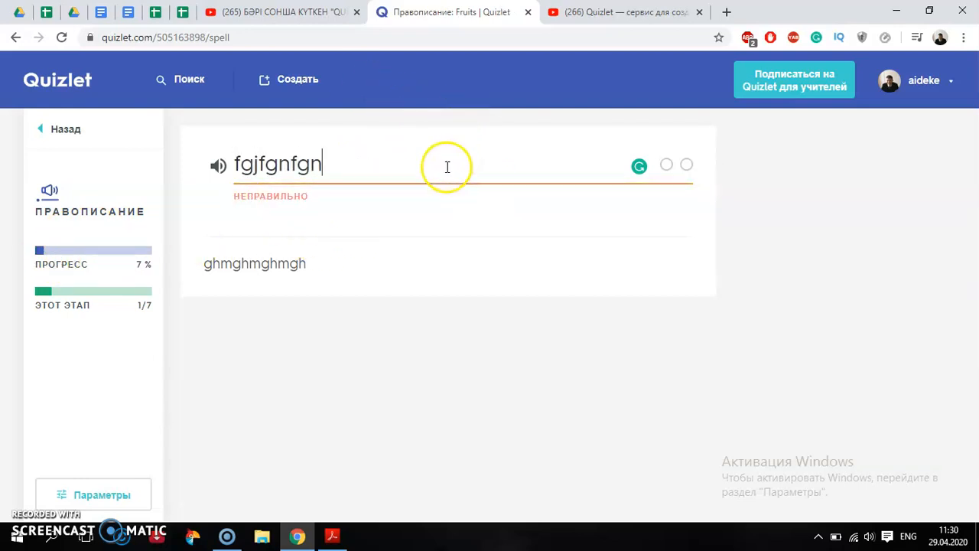
{"action": "left_click", "coordinate": [252, 220]}
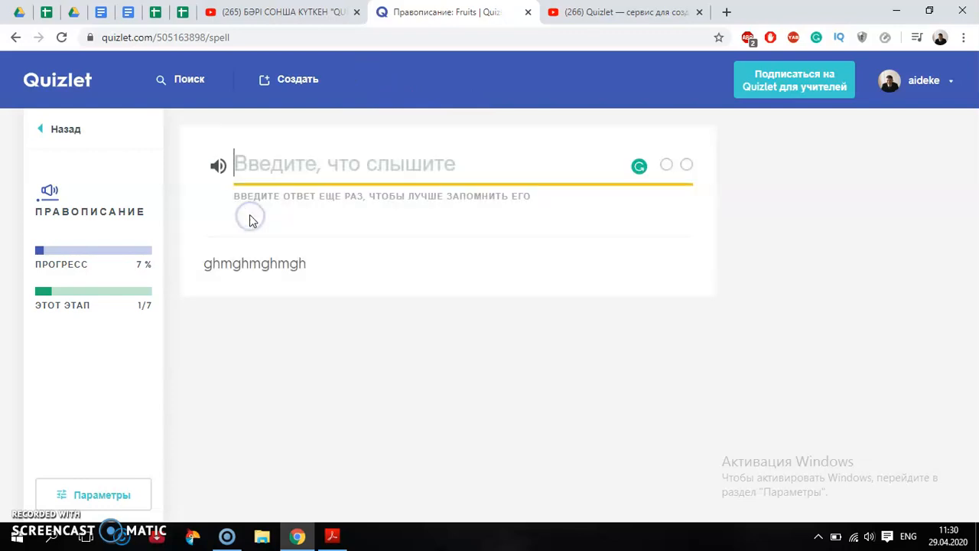
{"action": "type", "text": "nj,hj,hj"}
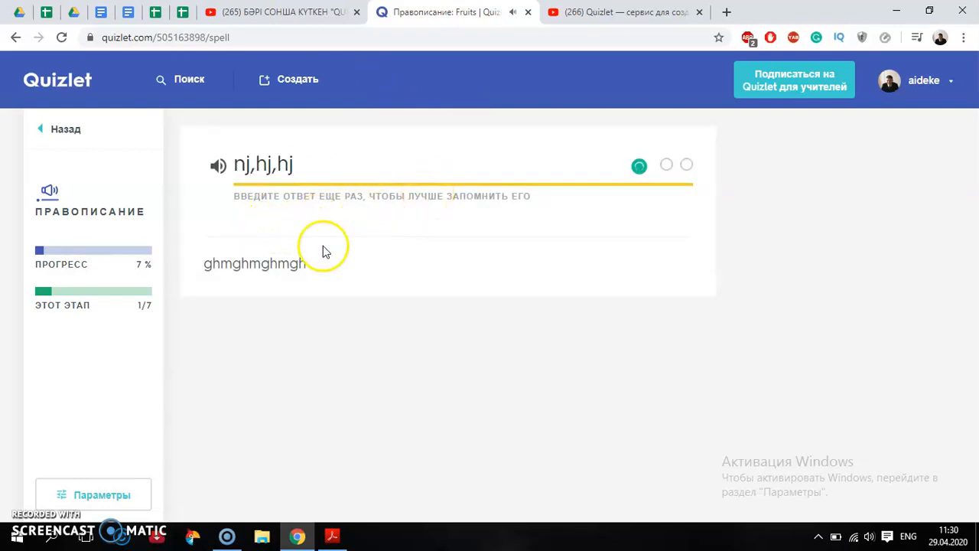
{"action": "key", "text": "Return"}
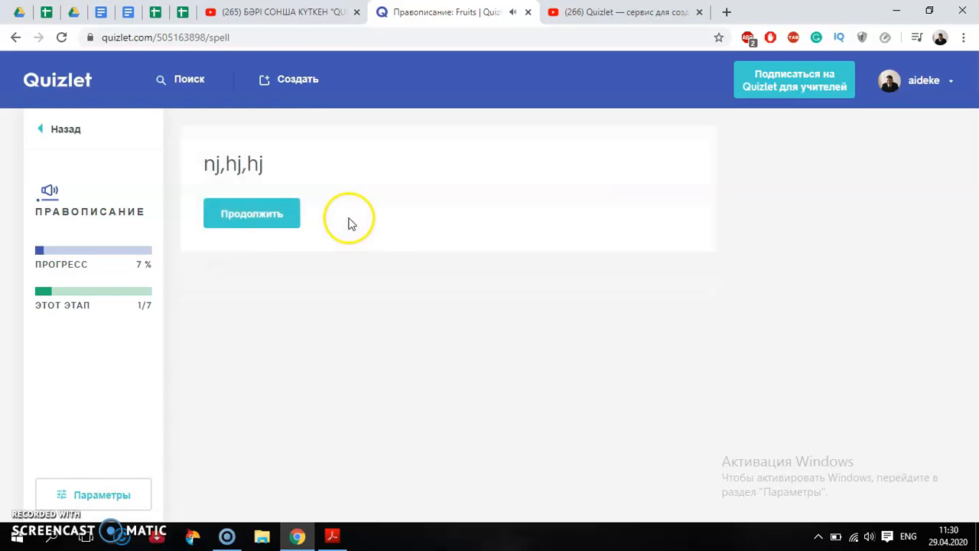
{"action": "left_click", "coordinate": [281, 223]}
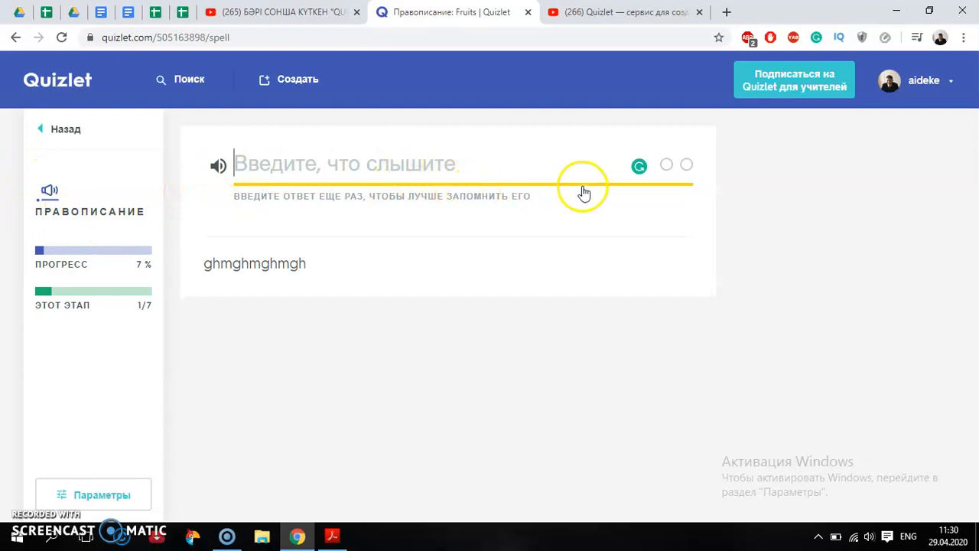
{"action": "left_click", "coordinate": [665, 166]}
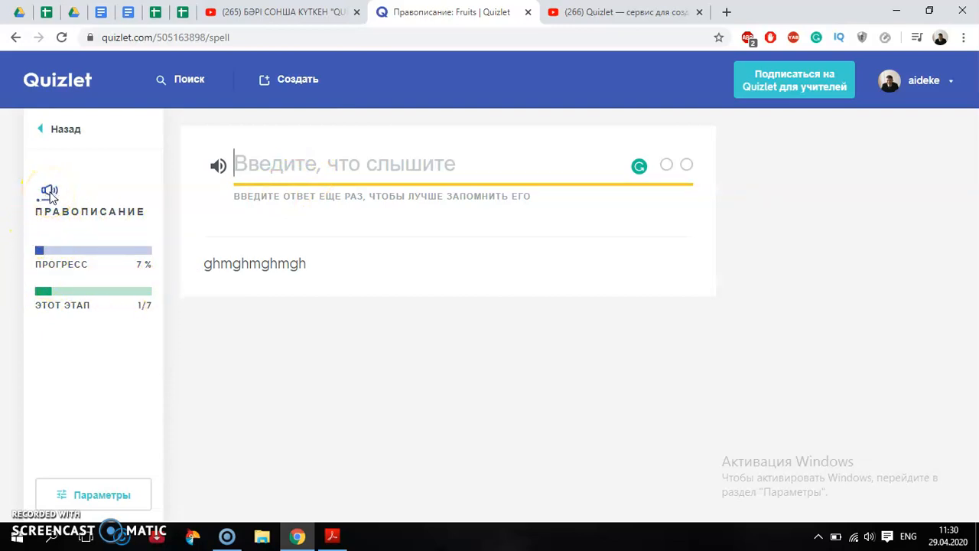
{"action": "left_click", "coordinate": [65, 132]}
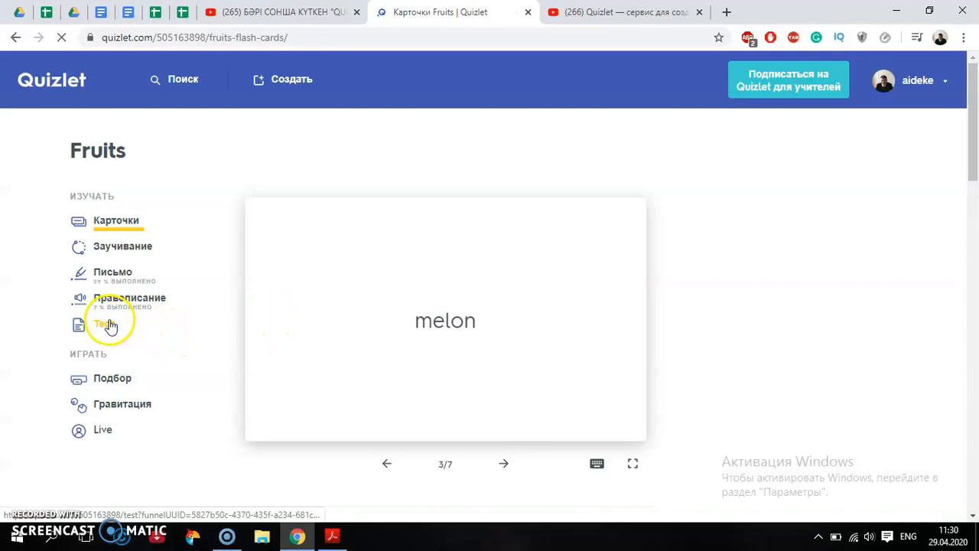
- Start the Тест mode and fill in the two written questions with "melon" and "red"
{"action": "left_click", "coordinate": [102, 326]}
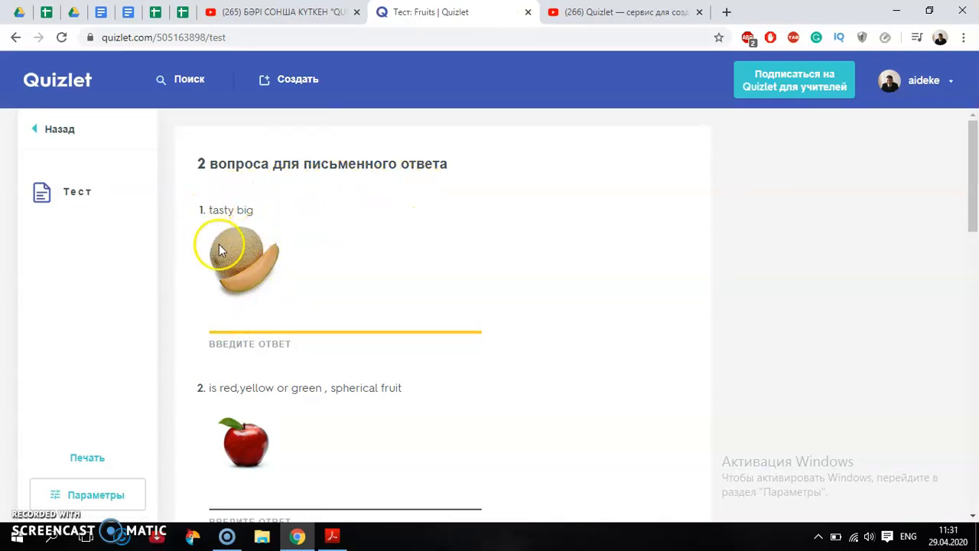
{"action": "left_click", "coordinate": [280, 324]}
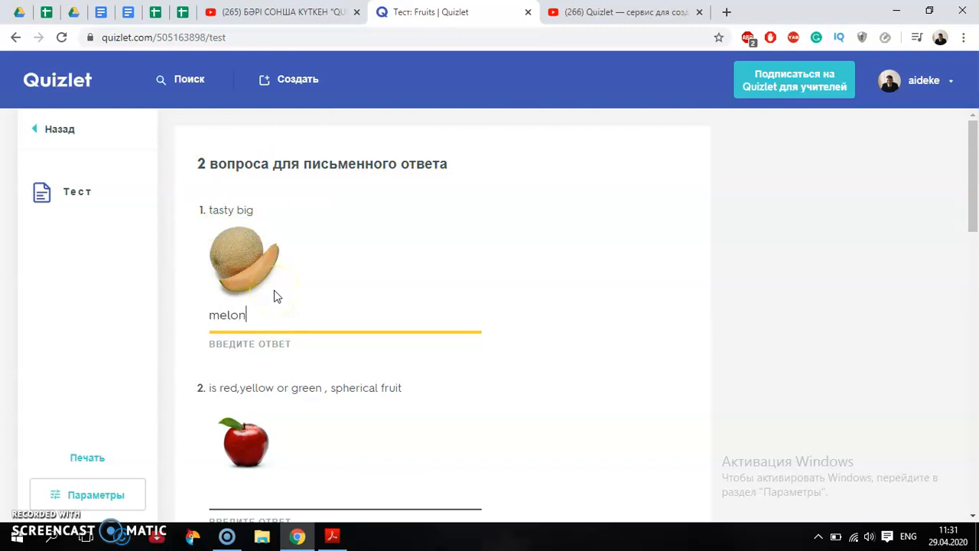
{"action": "scroll", "coordinate": [358, 304], "scroll_direction": "down", "scroll_amount": 2}
{"action": "left_click", "coordinate": [275, 351]}
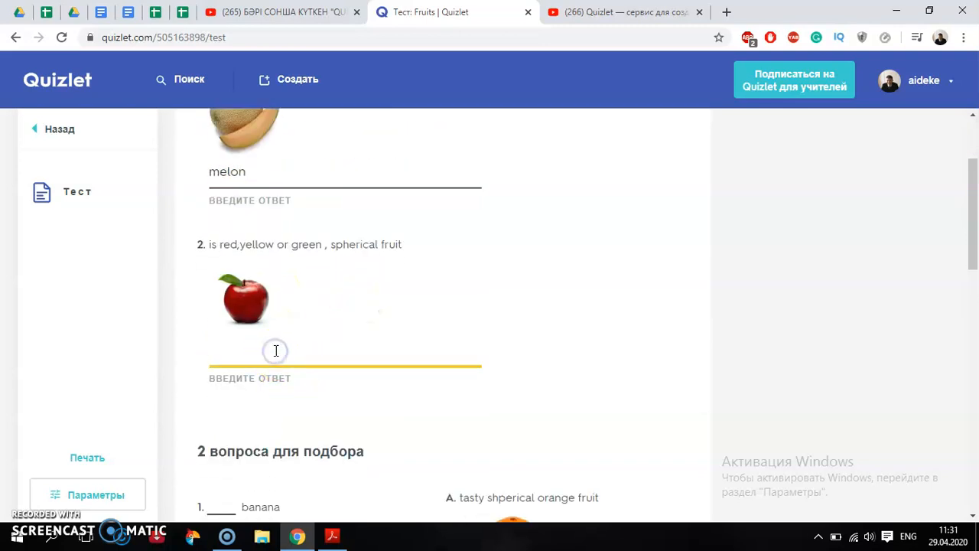
{"action": "scroll", "coordinate": [267, 355], "scroll_direction": "up", "scroll_amount": 2}
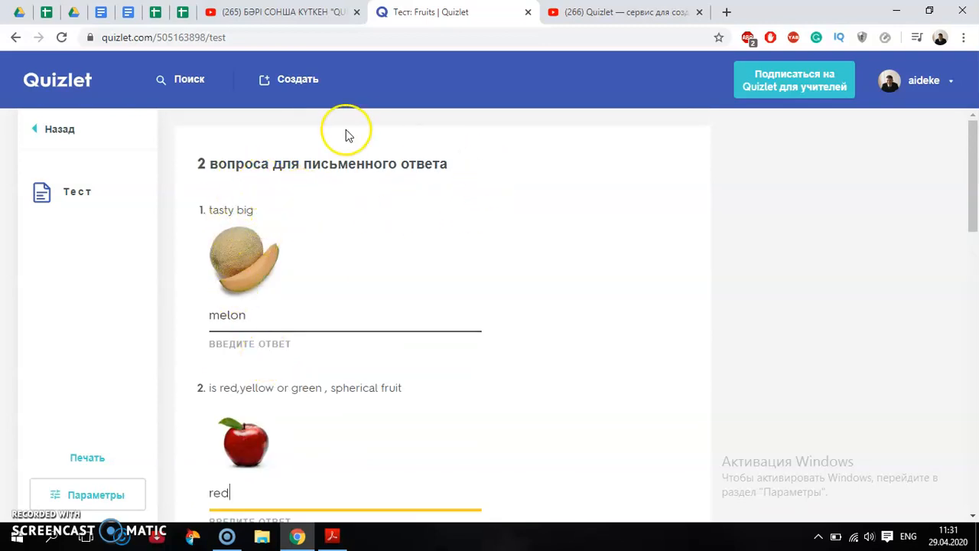
- Complete the test's matching questions by assigning B to banana and A to orange
{"action": "scroll", "coordinate": [306, 341], "scroll_direction": "down", "scroll_amount": 5}
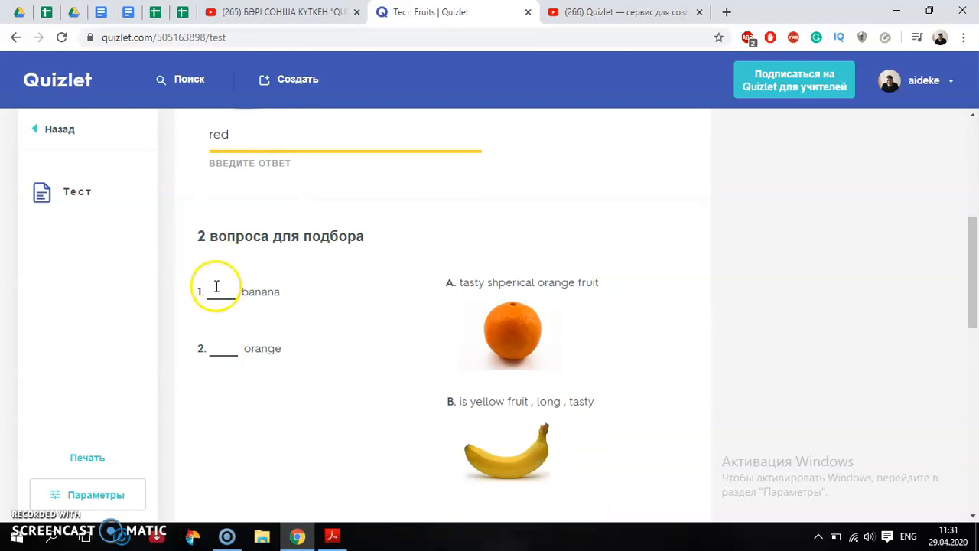
{"action": "left_click", "coordinate": [230, 285]}
{"action": "type", "text": "B"}
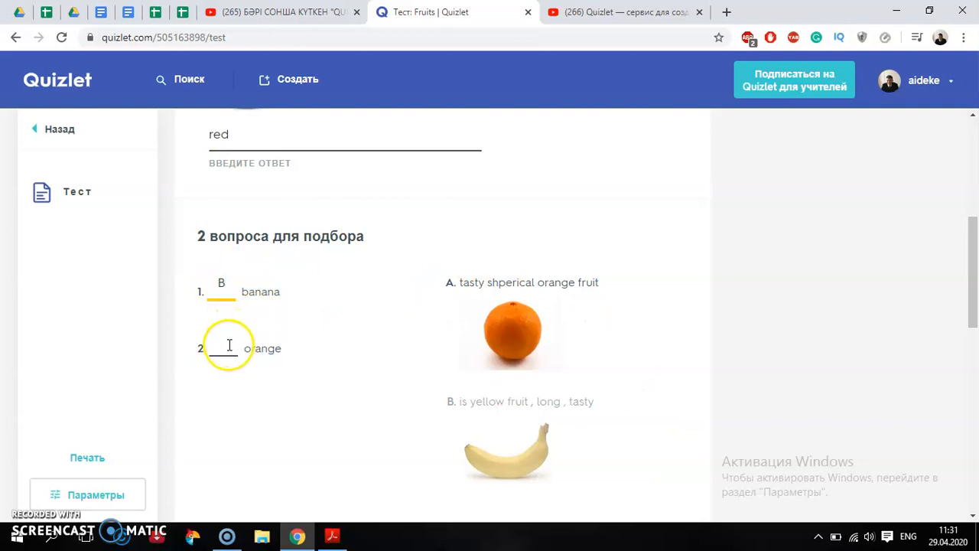
{"action": "type", "text": "A"}
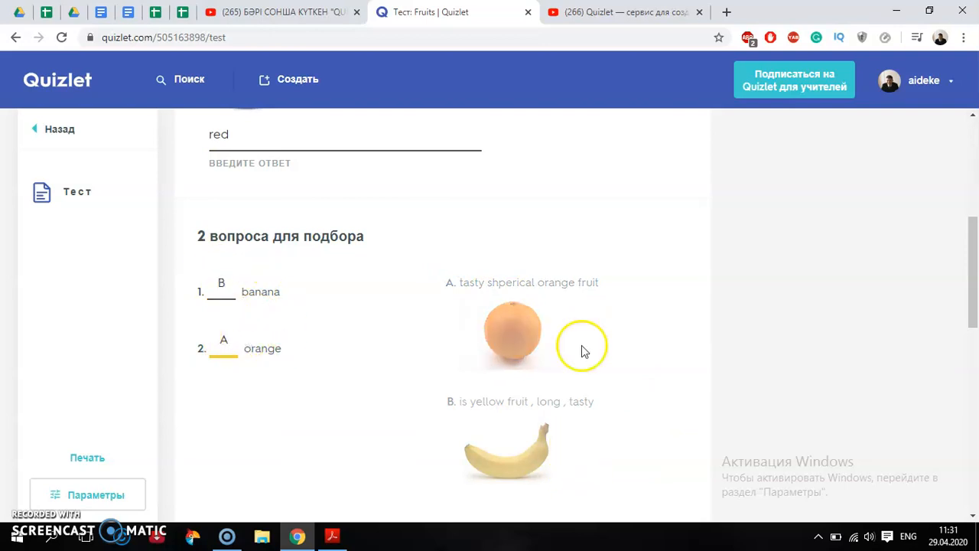
{"action": "scroll", "coordinate": [363, 291], "scroll_direction": "down", "scroll_amount": 1}
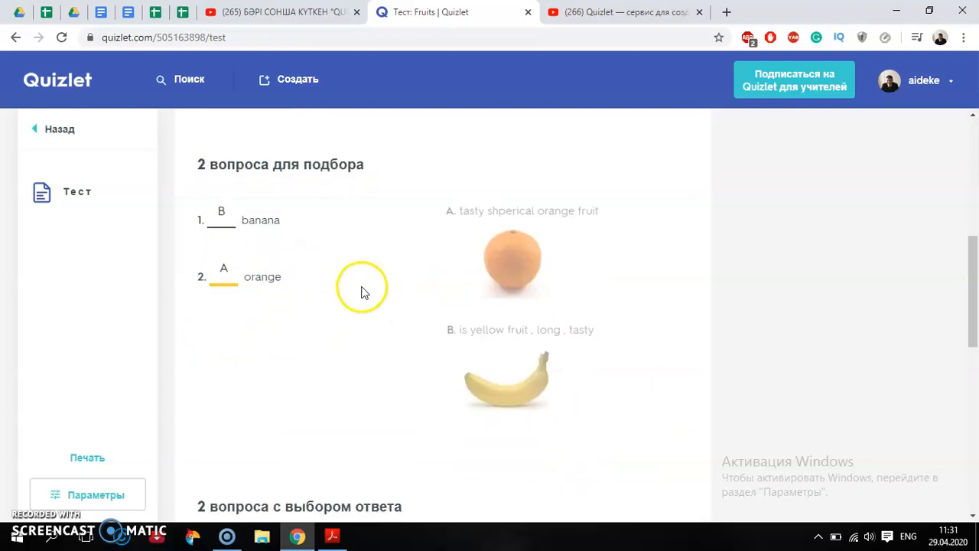
- Answer both of the test's multiple-choice questions with mghmghmg
{"action": "scroll", "coordinate": [501, 255], "scroll_direction": "down", "scroll_amount": 3}
{"action": "scroll", "coordinate": [501, 255], "scroll_direction": "down", "scroll_amount": 1}
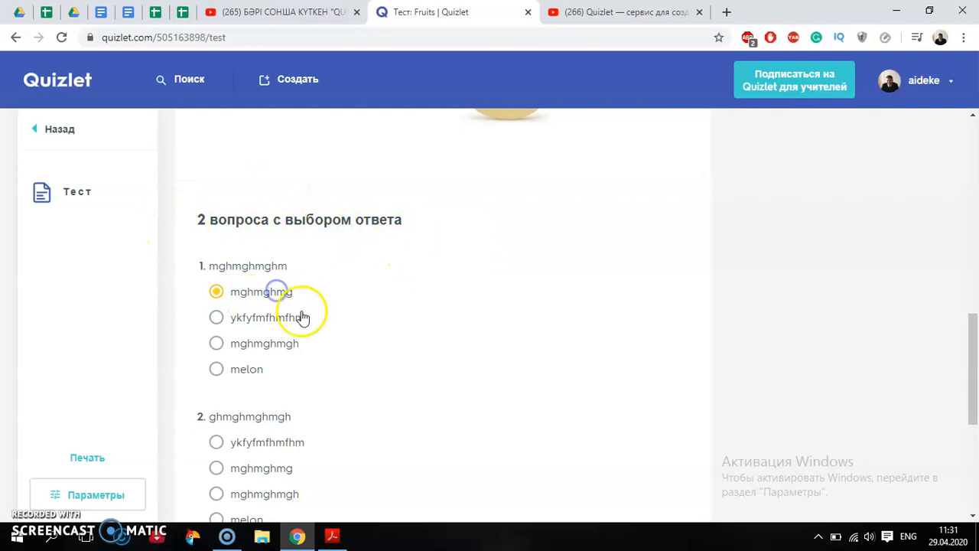
{"action": "scroll", "coordinate": [302, 318], "scroll_direction": "down", "scroll_amount": 1}
{"action": "left_click", "coordinate": [264, 398]}
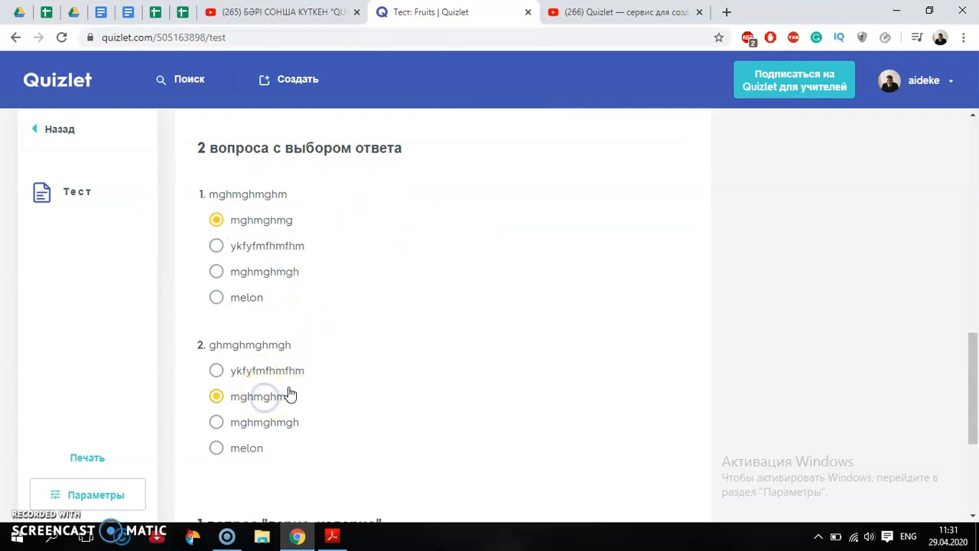
- Answer the true-false question with Верно and submit the test for checking
{"action": "scroll", "coordinate": [413, 409], "scroll_direction": "down", "scroll_amount": 3}
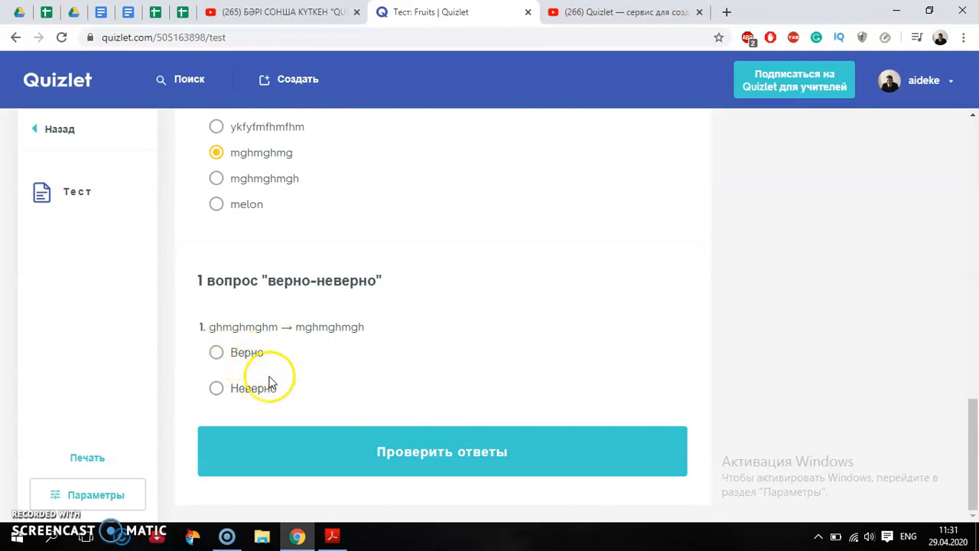
{"action": "left_click", "coordinate": [236, 355]}
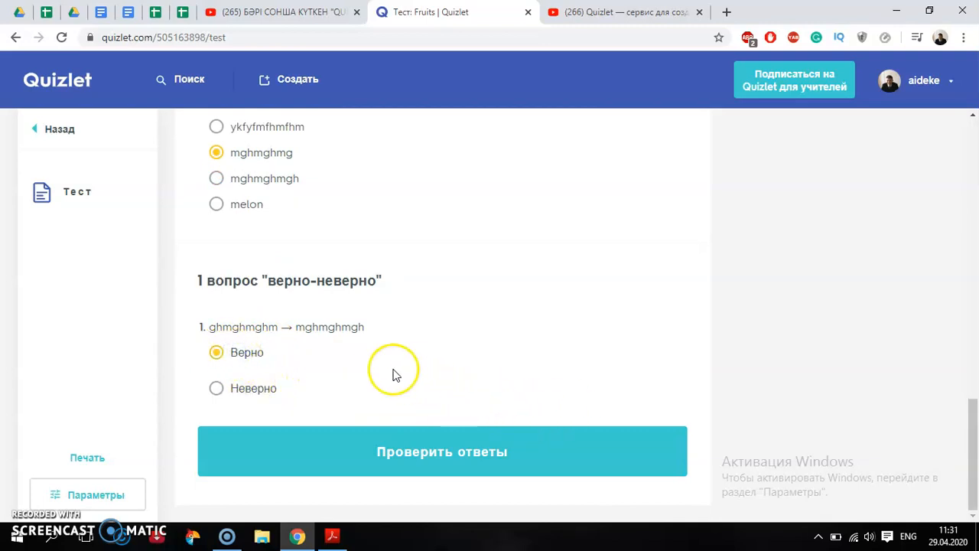
{"action": "left_click", "coordinate": [419, 457]}
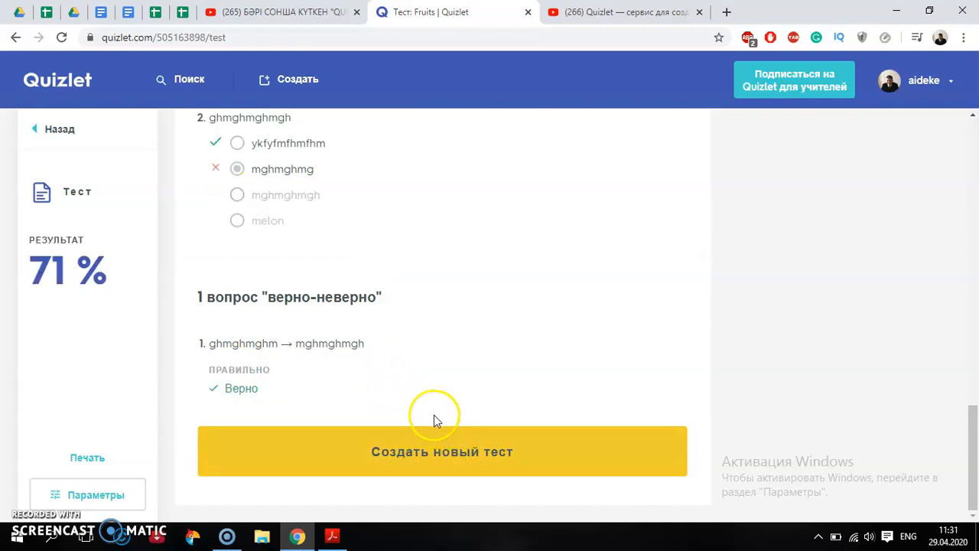
- Review the checked test, comparing the given answers with the correct ones in the written, matching, multiple-choice and true-false sections
{"action": "scroll", "coordinate": [434, 419], "scroll_direction": "up", "scroll_amount": 15}
{"action": "scroll", "coordinate": [397, 396], "scroll_direction": "down", "scroll_amount": 3}
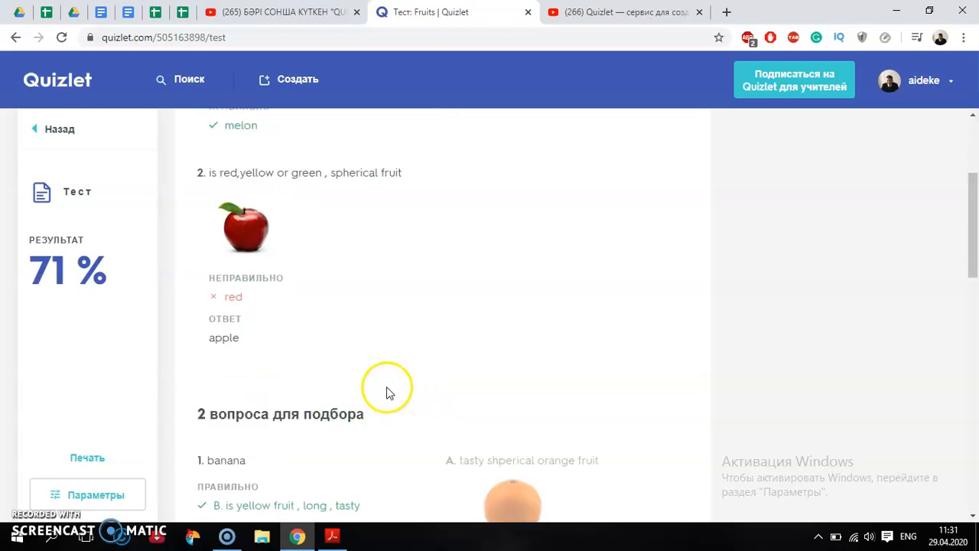
{"action": "scroll", "coordinate": [243, 249], "scroll_direction": "up", "scroll_amount": 1}
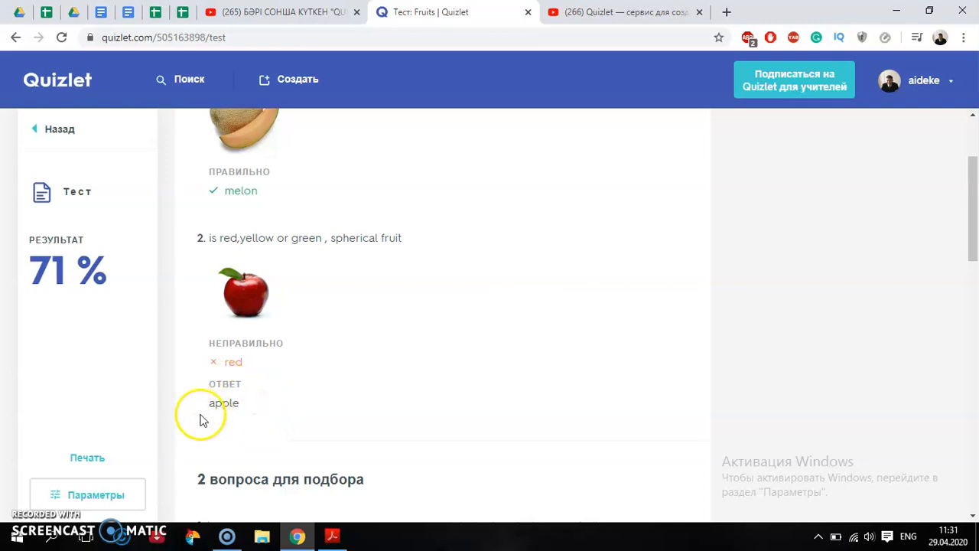
{"action": "scroll", "coordinate": [201, 413], "scroll_direction": "down", "scroll_amount": 4}
{"action": "scroll", "coordinate": [202, 420], "scroll_direction": "down", "scroll_amount": 8}
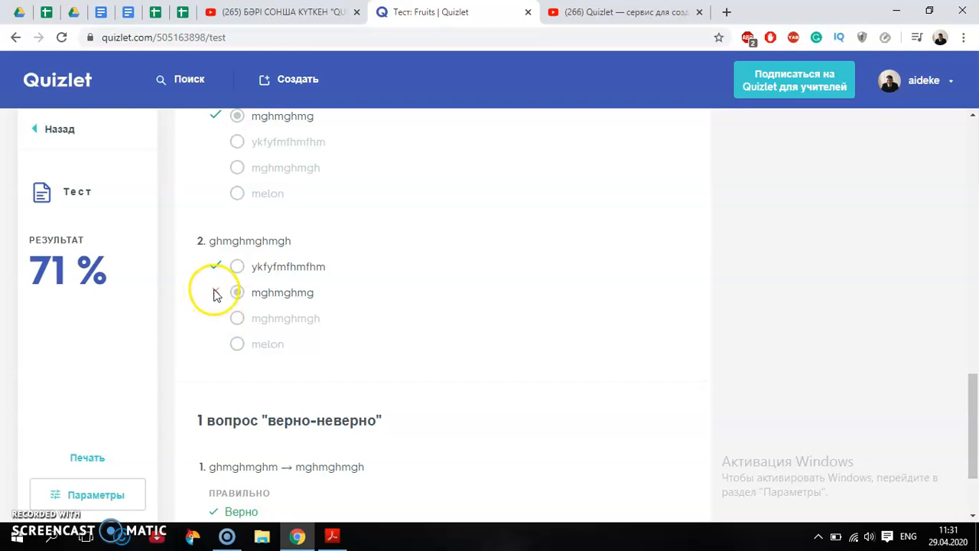
{"action": "scroll", "coordinate": [227, 319], "scroll_direction": "down", "scroll_amount": 1}
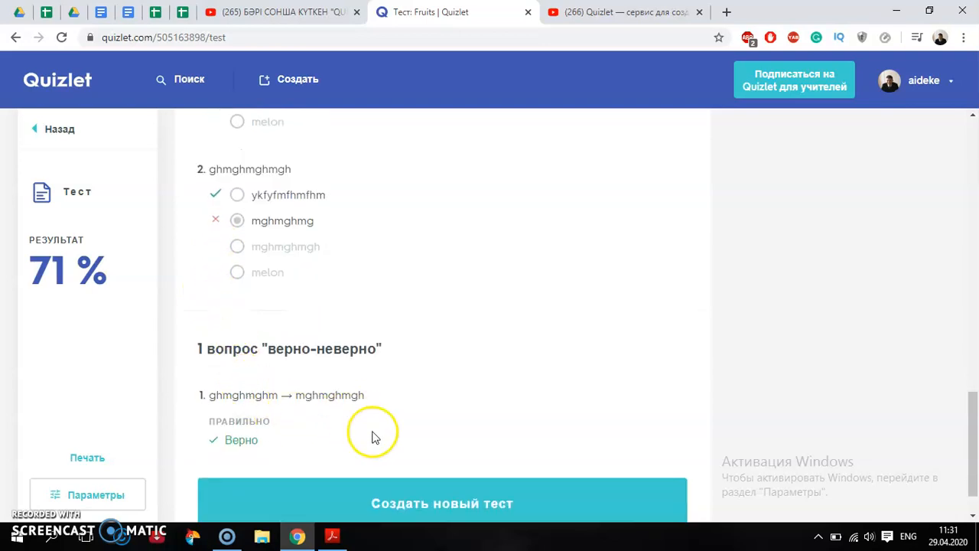
{"action": "scroll", "coordinate": [375, 420], "scroll_direction": "down", "scroll_amount": 1}
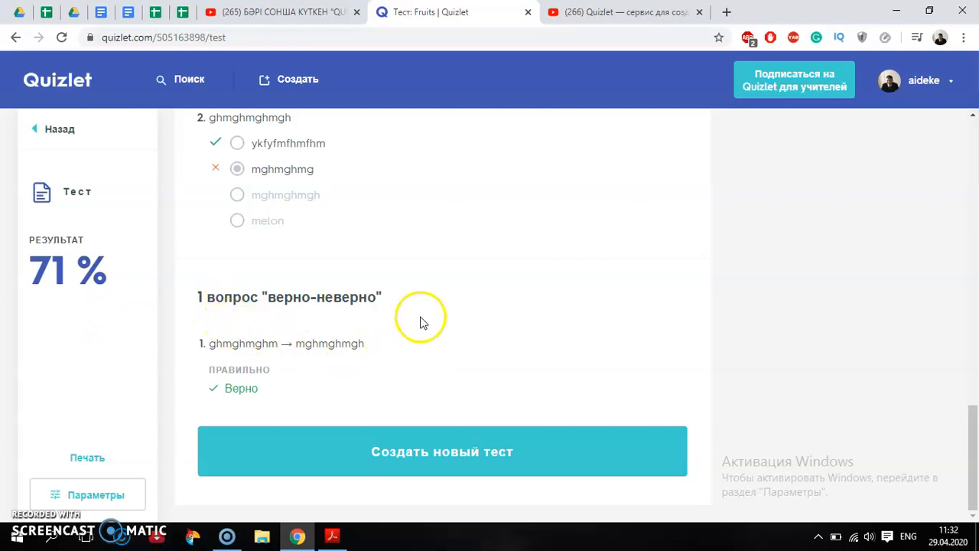
{"action": "scroll", "coordinate": [192, 339], "scroll_direction": "up", "scroll_amount": 2}
{"action": "scroll", "coordinate": [173, 334], "scroll_direction": "up", "scroll_amount": 3}
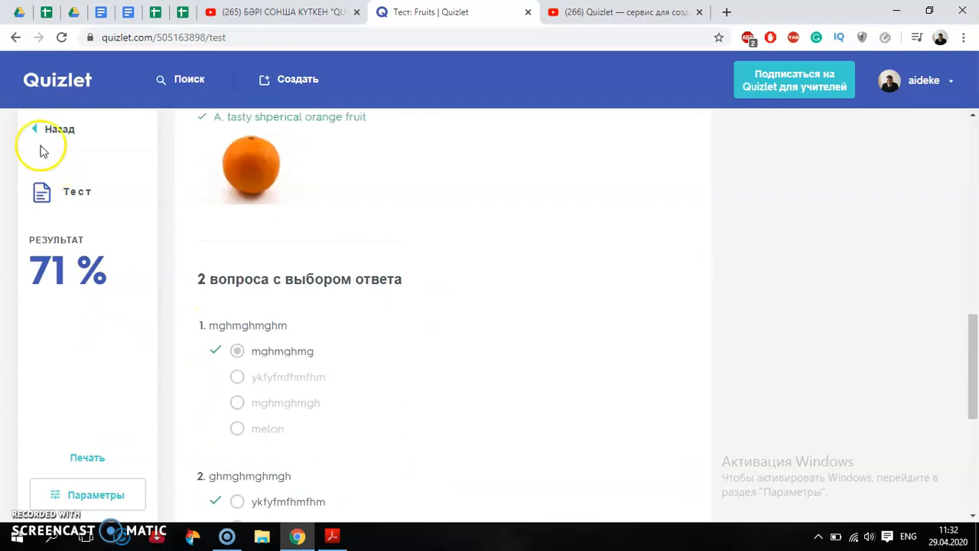
- Leave the test results and return to the Fruits module page
{"action": "left_click", "coordinate": [50, 130]}
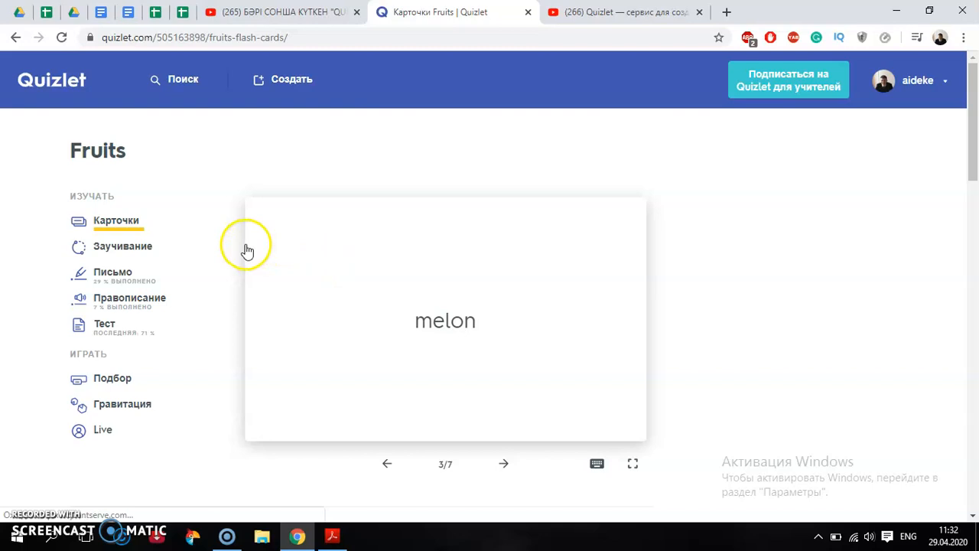
{"action": "scroll", "coordinate": [181, 256], "scroll_direction": "down", "scroll_amount": 1}
{"action": "scroll", "coordinate": [181, 256], "scroll_direction": "up", "scroll_amount": 1}
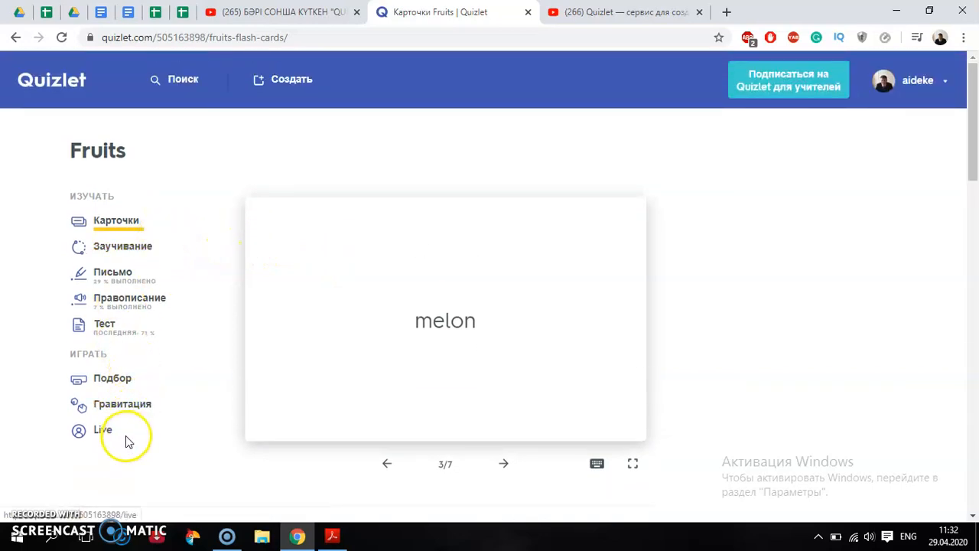